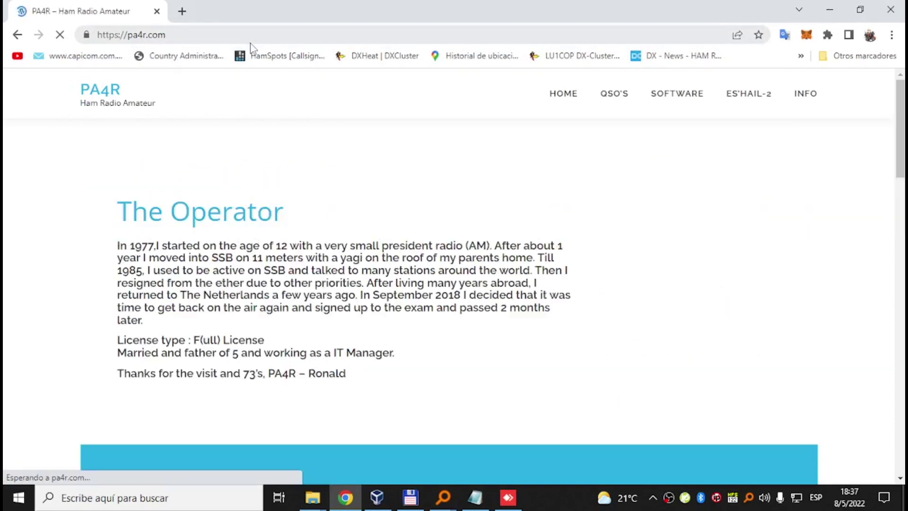
Step: Download HamTools version 3.5.2 from the PA4R site and save HamTools3520 (2) as a ZIP archive in Descargas
mouse_move(698, 94)
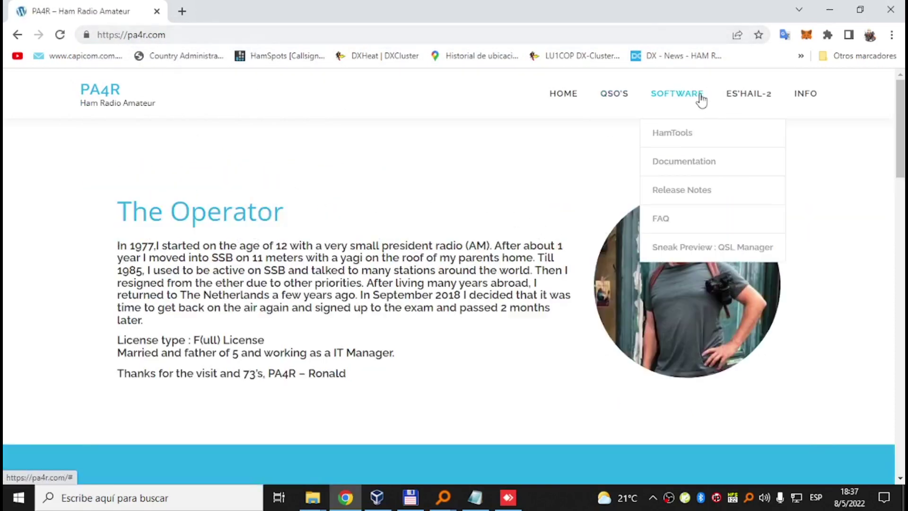
left_click(672, 135)
scroll(661, 298, "down", 3)
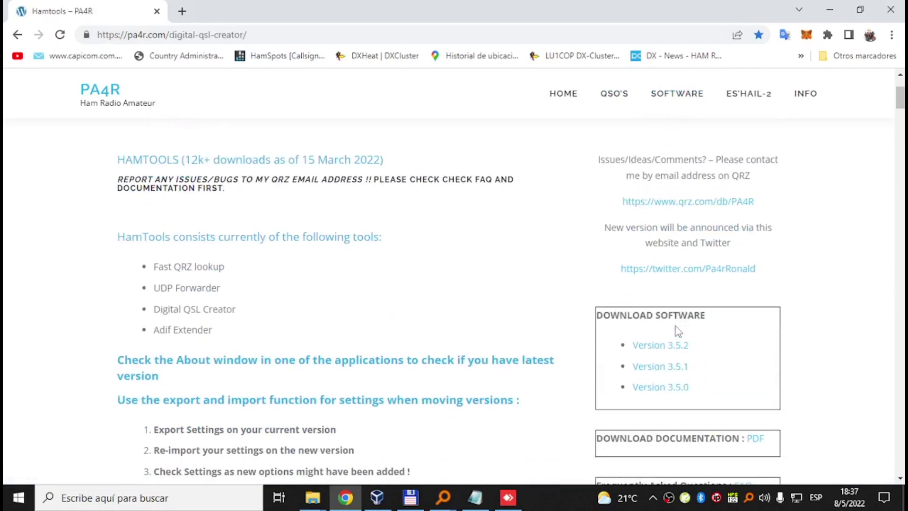
left_click(664, 348)
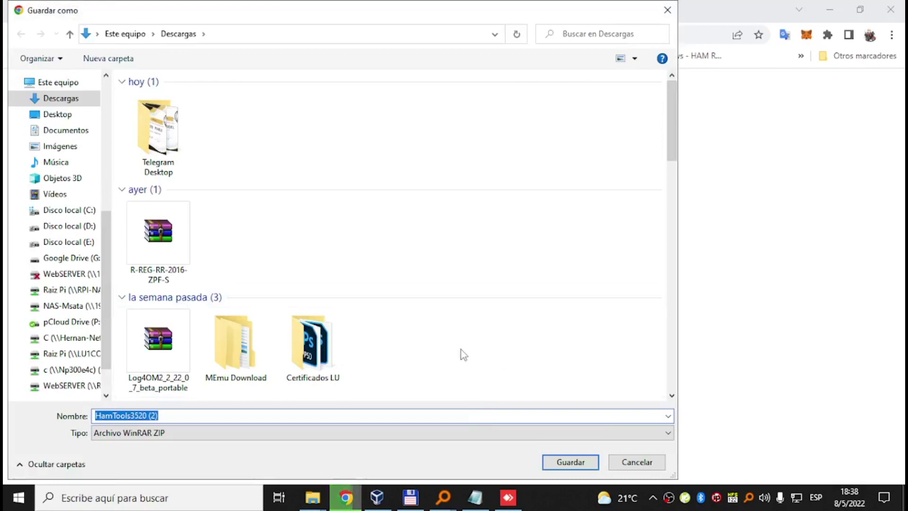
left_click(568, 463)
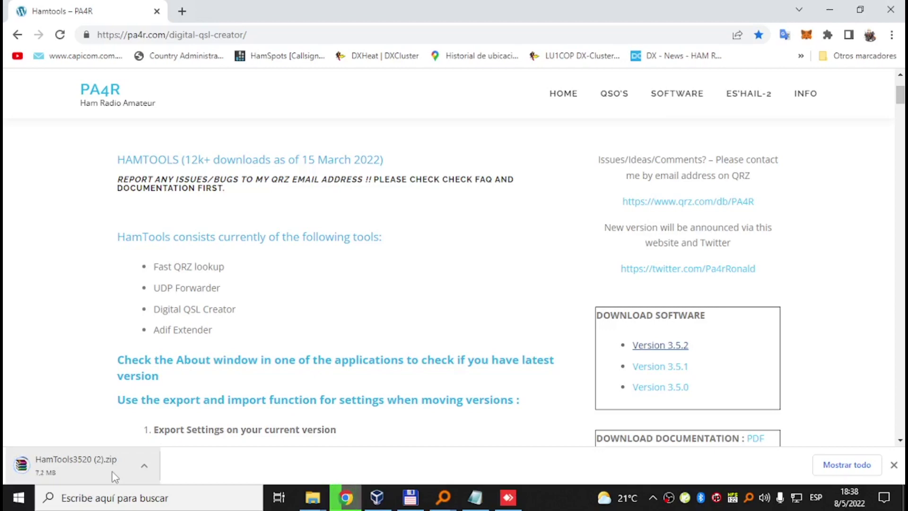
Step: Open the existing HamTools3520.zip archive in WinRAR and select the four .msi setup packages in its HamTools3520 folder
mouse_move(416, 505)
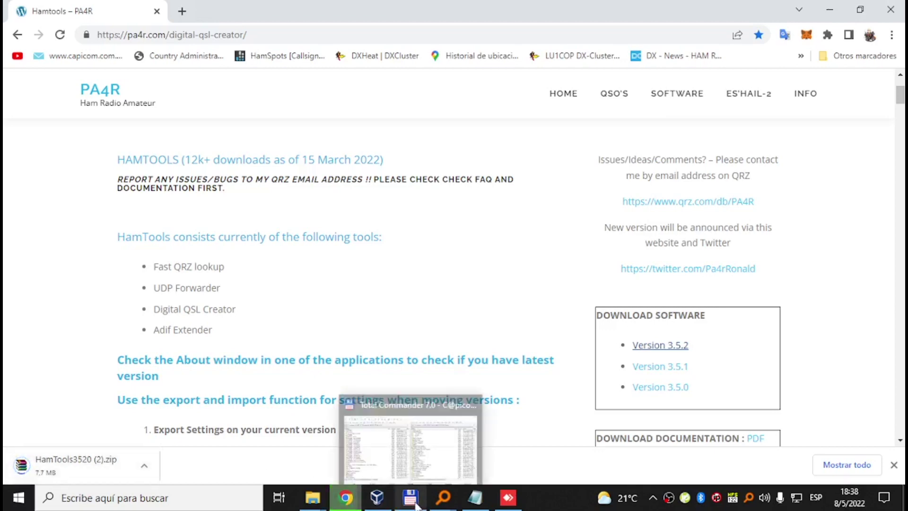
left_click(410, 444)
double_click(60, 137)
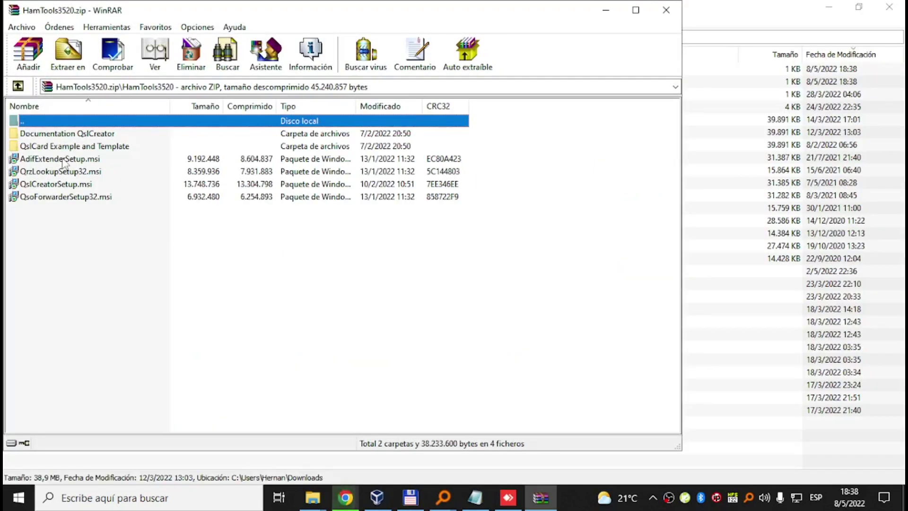
left_click_drag(49, 208, 55, 154)
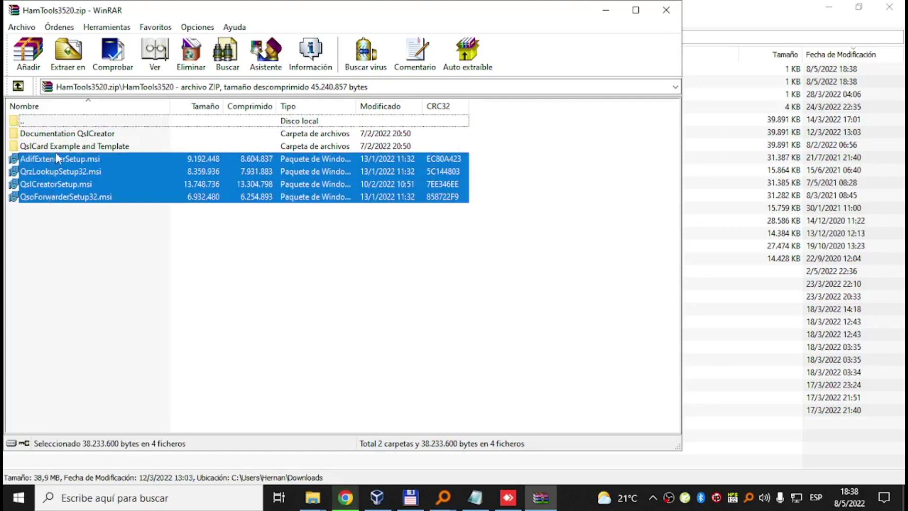
Step: Install PA4R QsoForwarder from QsoForwarderSetup32.msi, keeping the default installation folder and the Just me option
double_click(60, 197)
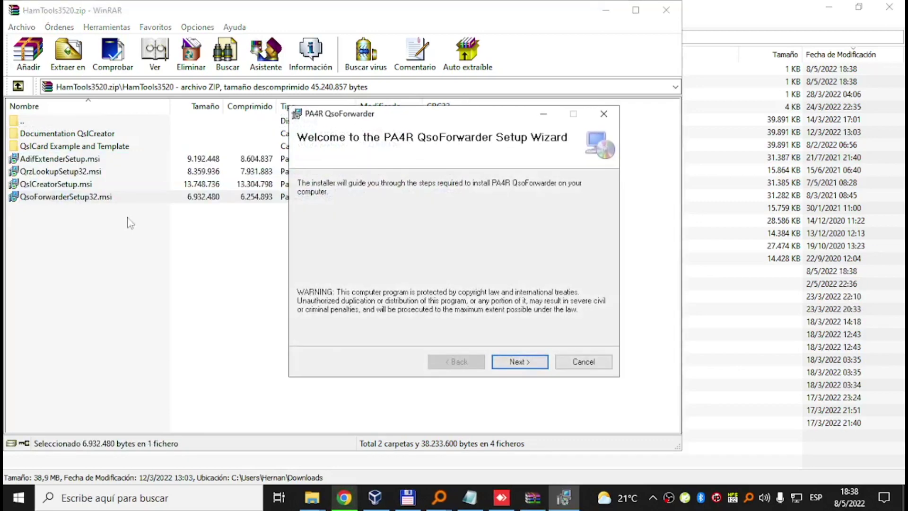
left_click(518, 361)
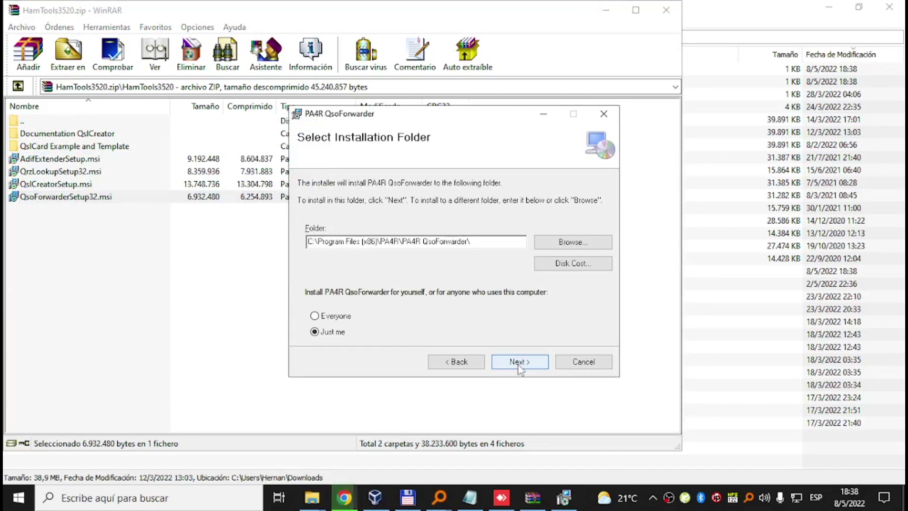
left_click(518, 362)
left_click(519, 361)
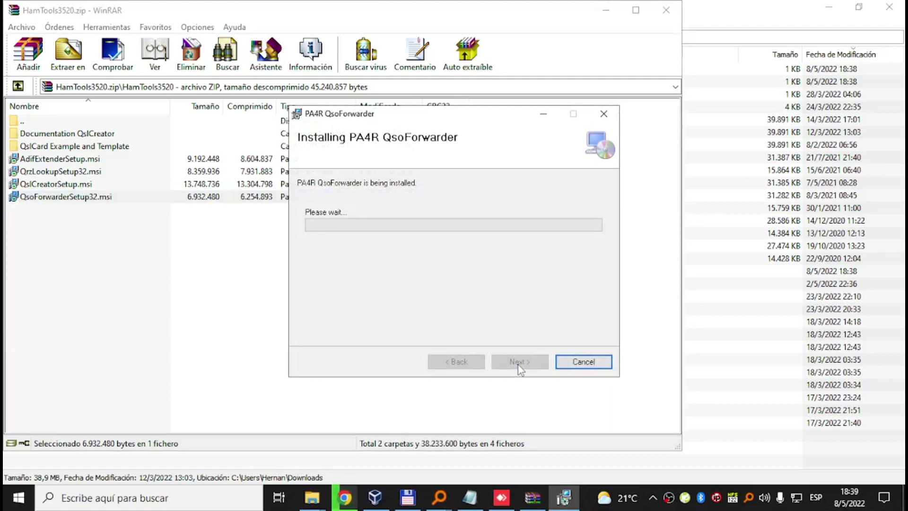
left_click(517, 362)
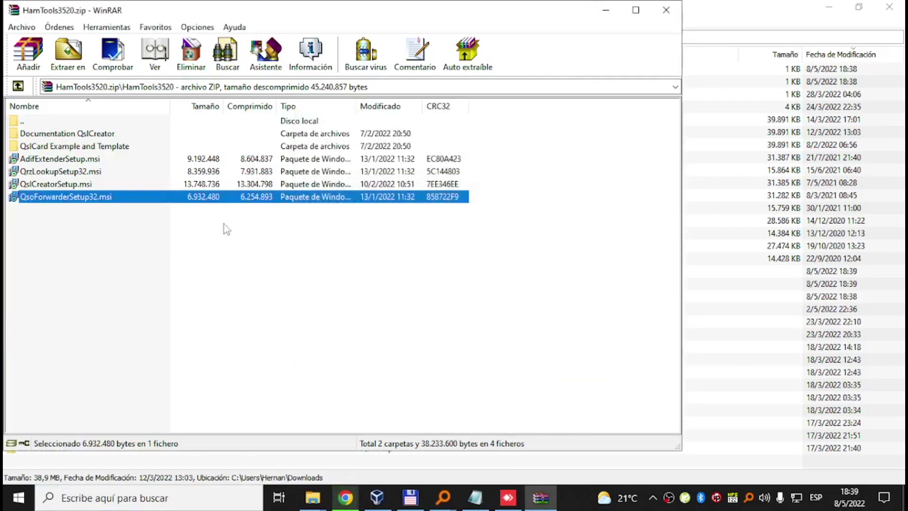
Step: Install PA4R QslCreator from QslCreatorSetup.msi with the default setup options
double_click(58, 185)
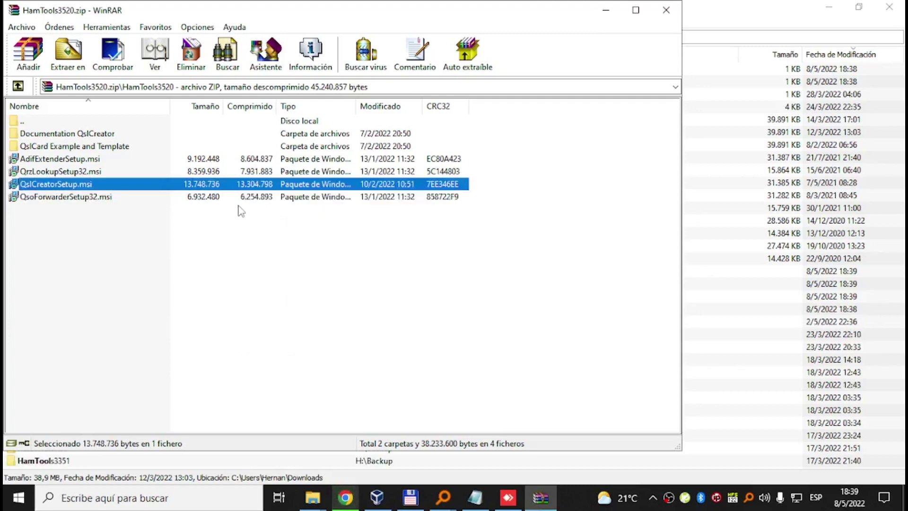
left_click(522, 362)
left_click(539, 367)
left_click(539, 364)
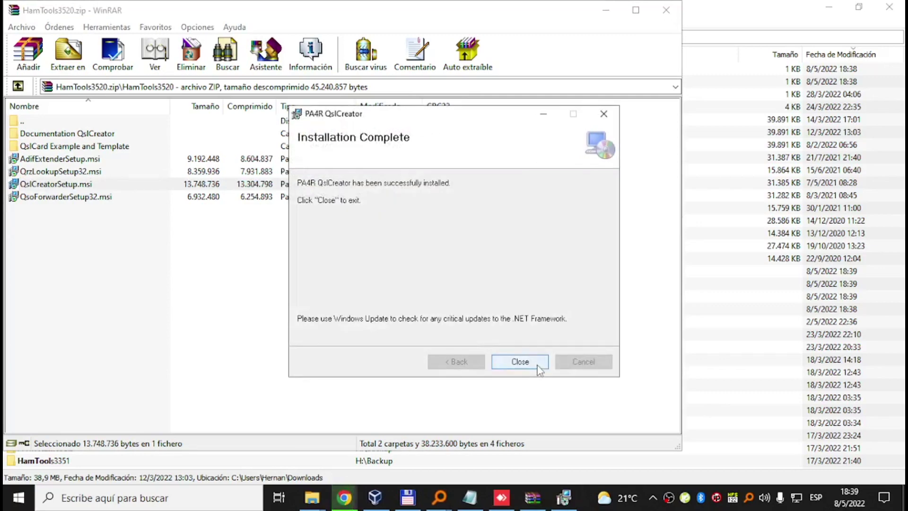
left_click(539, 367)
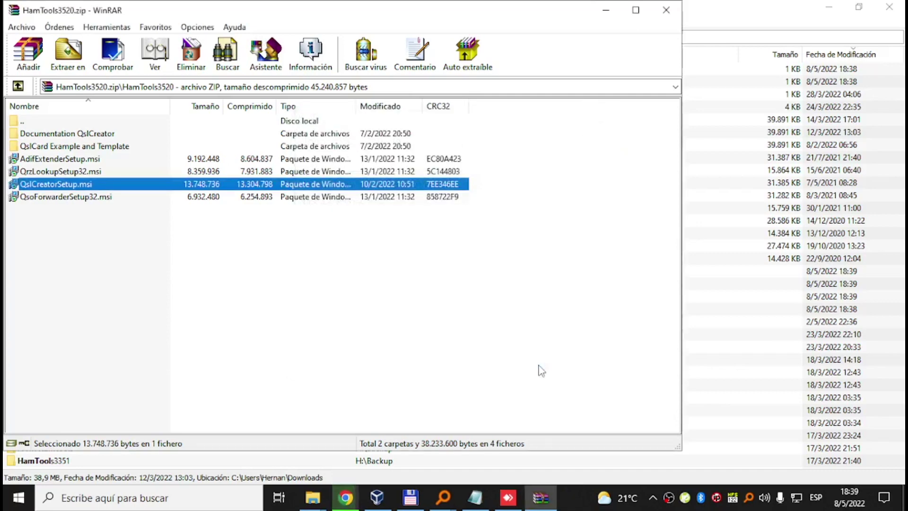
Step: Install PA4R QrzLookup from QrzLookupSetup32.msi with the default setup options
double_click(67, 171)
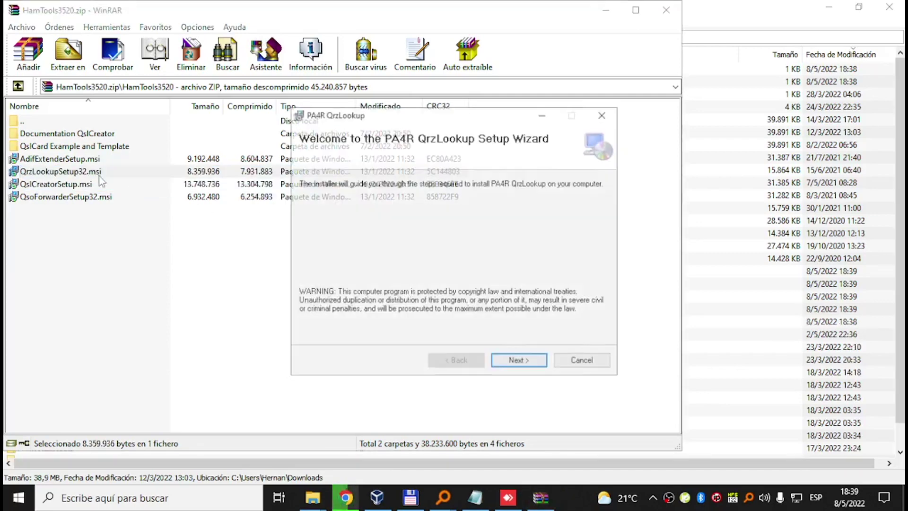
left_click(511, 362)
left_click(510, 363)
left_click(511, 363)
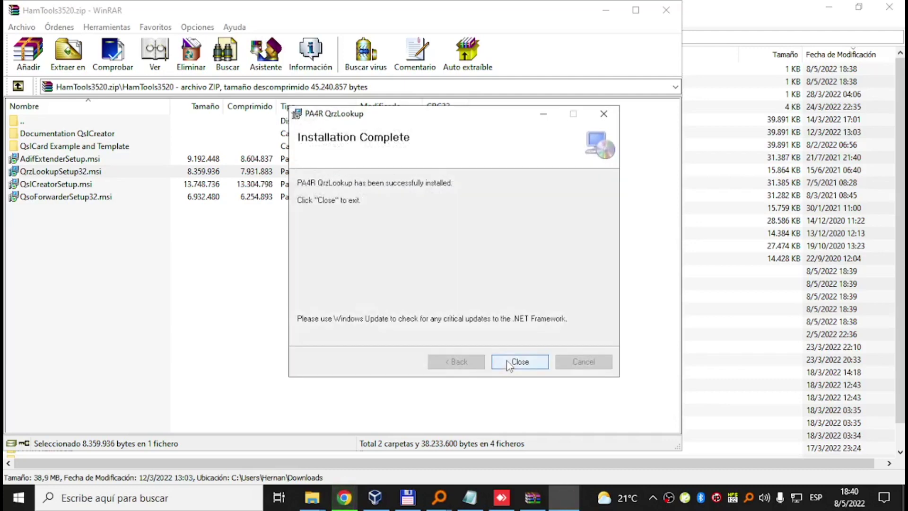
left_click(509, 362)
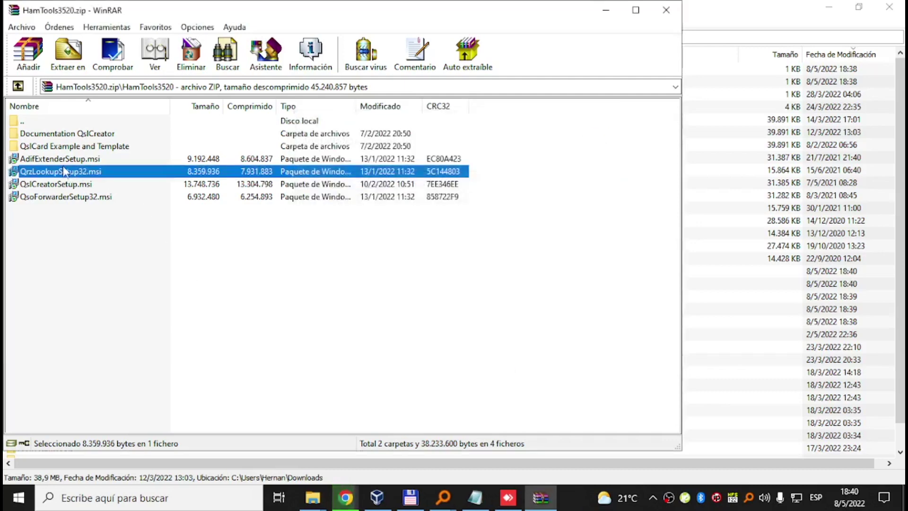
Step: Install PA4R AdifExtender from AdifExtenderSetup.msi with the default setup options and close its finished installer
double_click(66, 160)
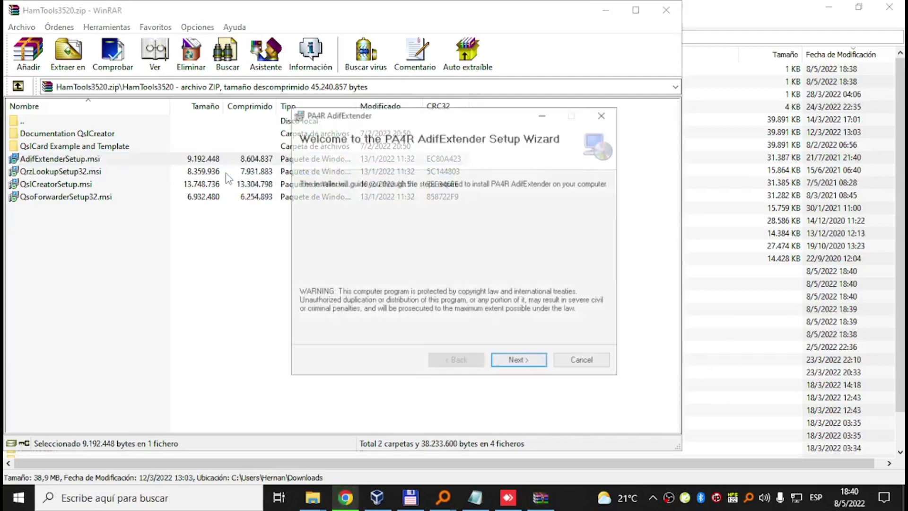
left_click(519, 362)
left_click(519, 362)
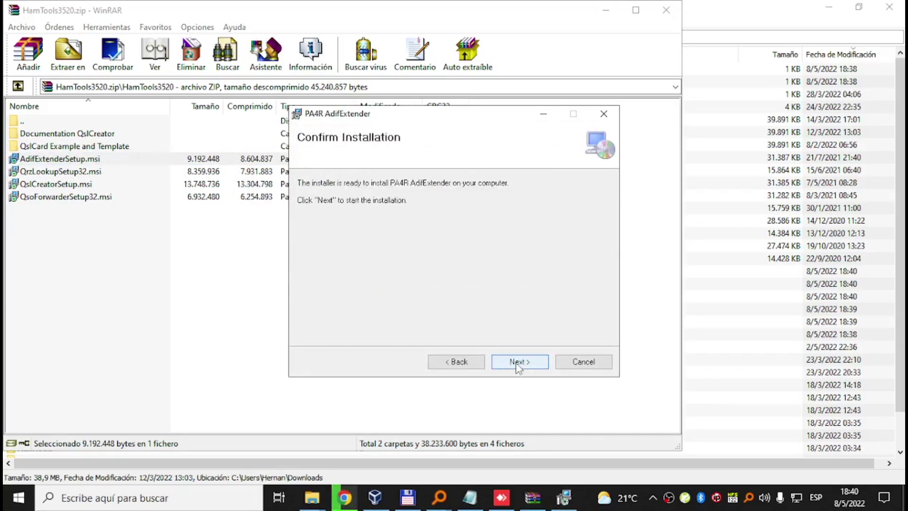
left_click(518, 362)
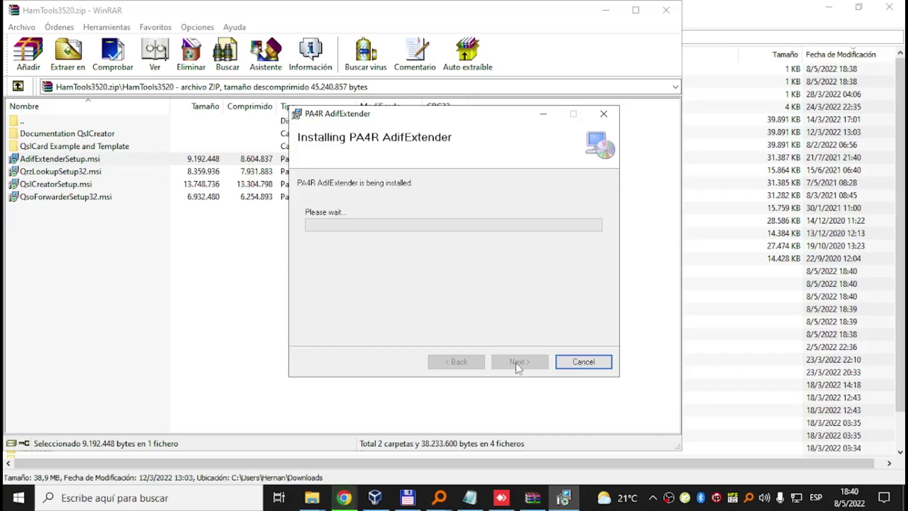
key("super+d")
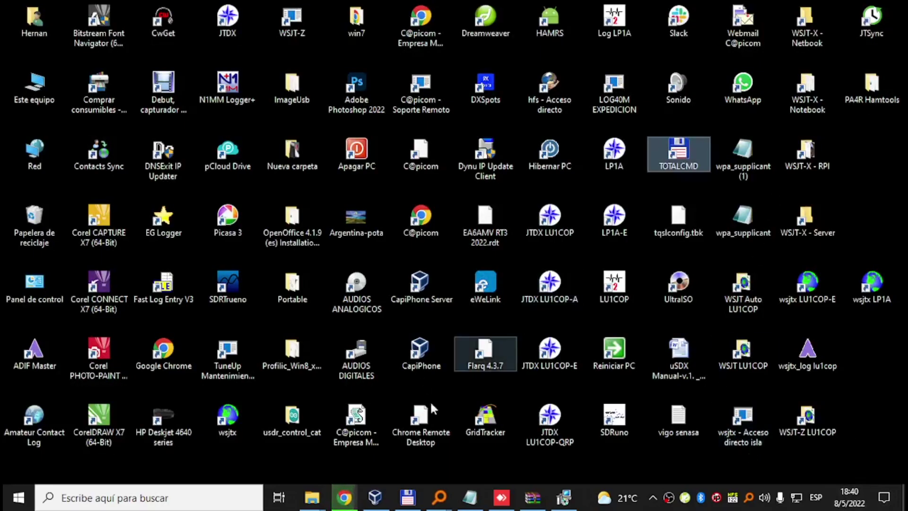
left_click(573, 502)
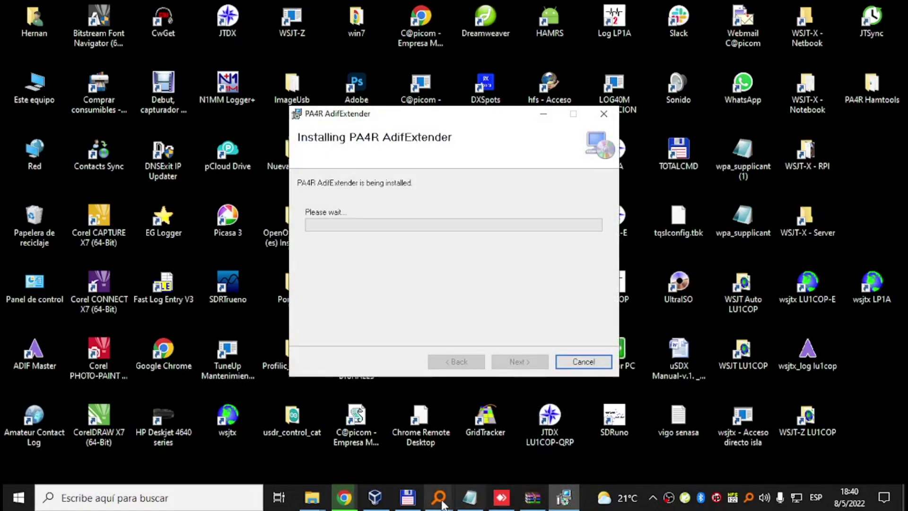
left_click(344, 497)
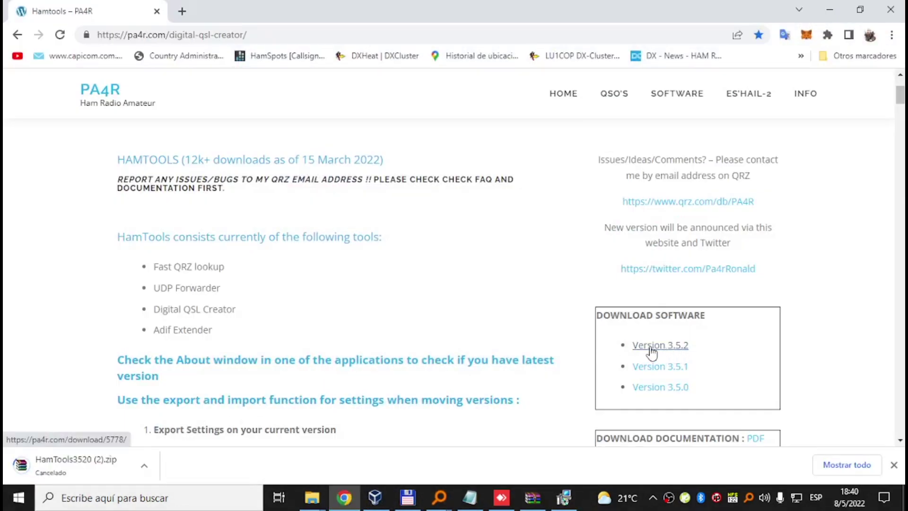
left_click(565, 496)
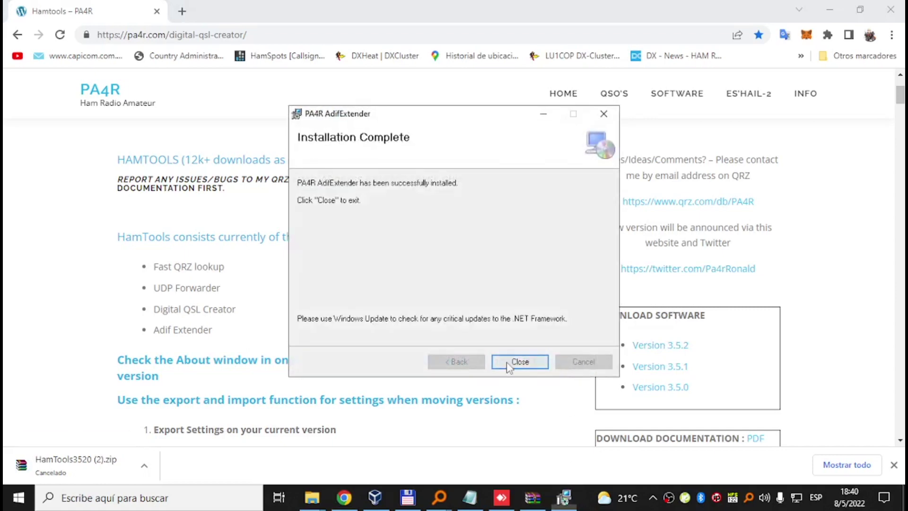
left_click(519, 361)
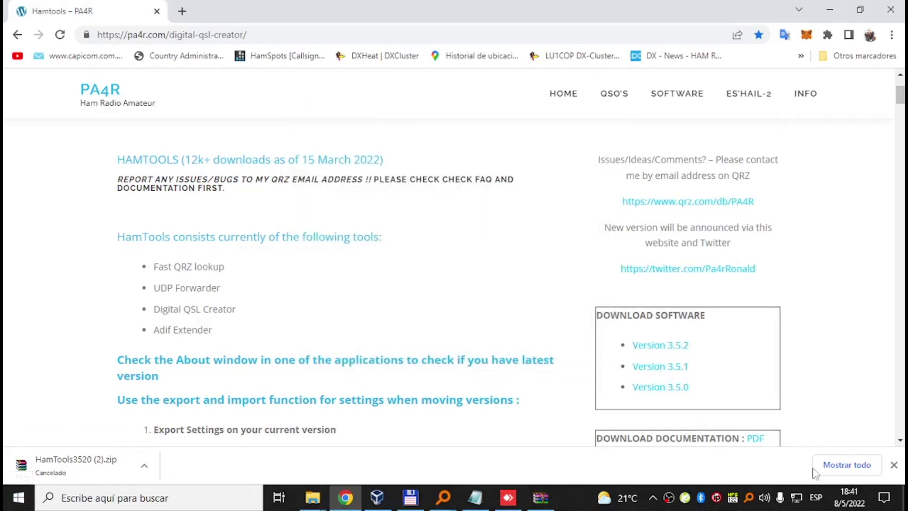
Step: Dismiss the browser's download bar, launch the installed QSL Creator and move its window away from the screen corner
left_click(893, 464)
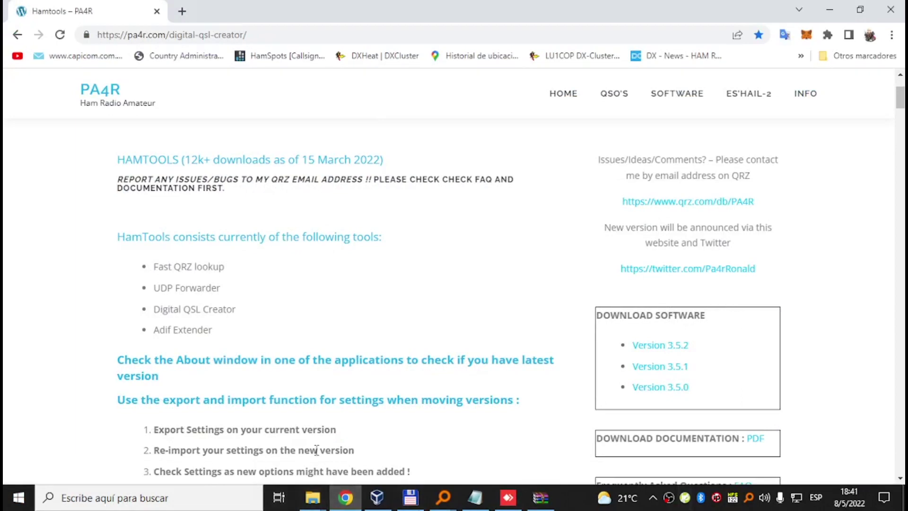
left_click(18, 496)
left_click(87, 148)
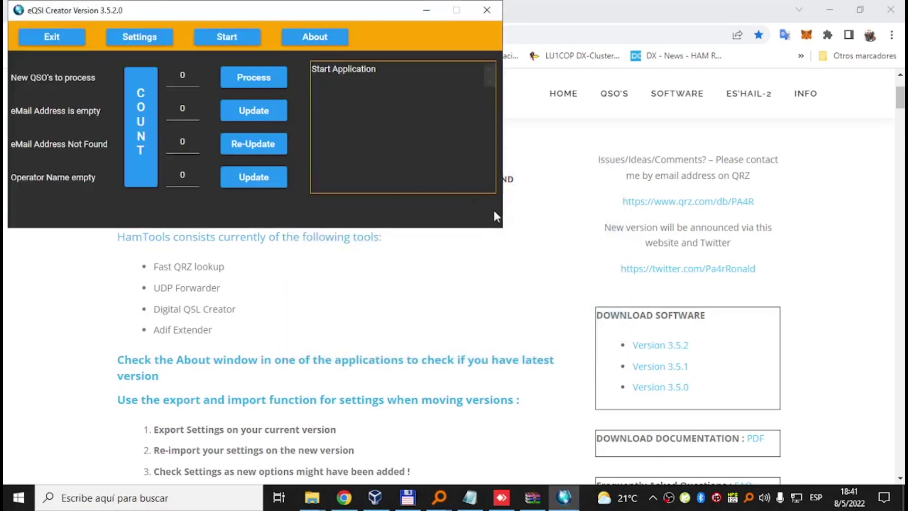
left_click_drag(258, 10, 303, 64)
Step: Set the Logging System to Process Adif Directly in the QSL Creator settings and view the Database settings
left_click(185, 96)
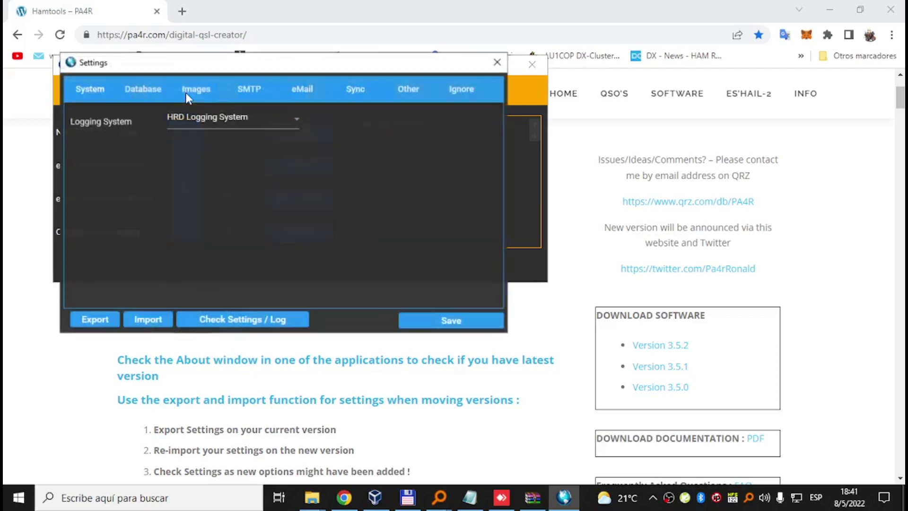
left_click(214, 118)
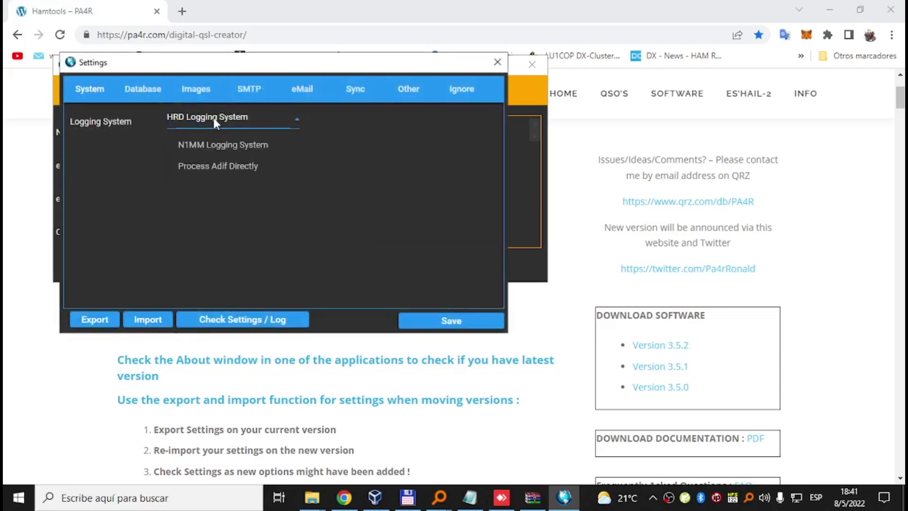
left_click(218, 165)
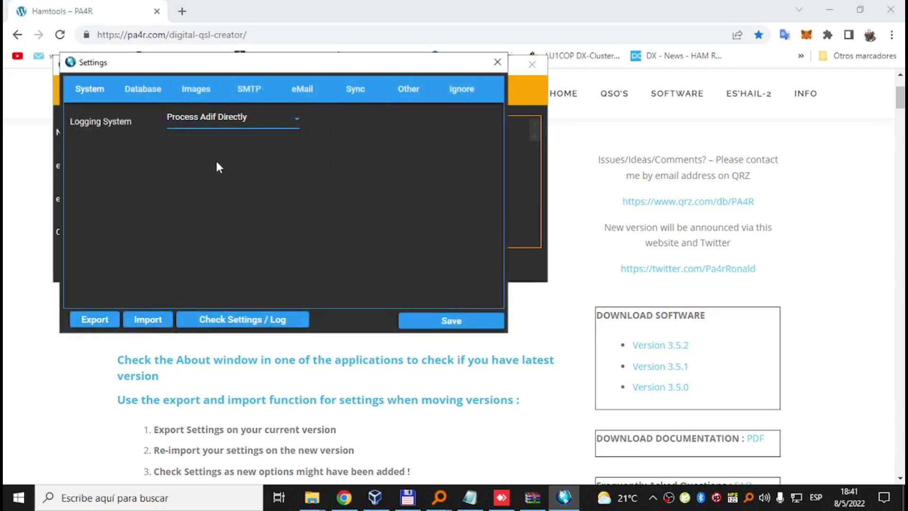
left_click(139, 89)
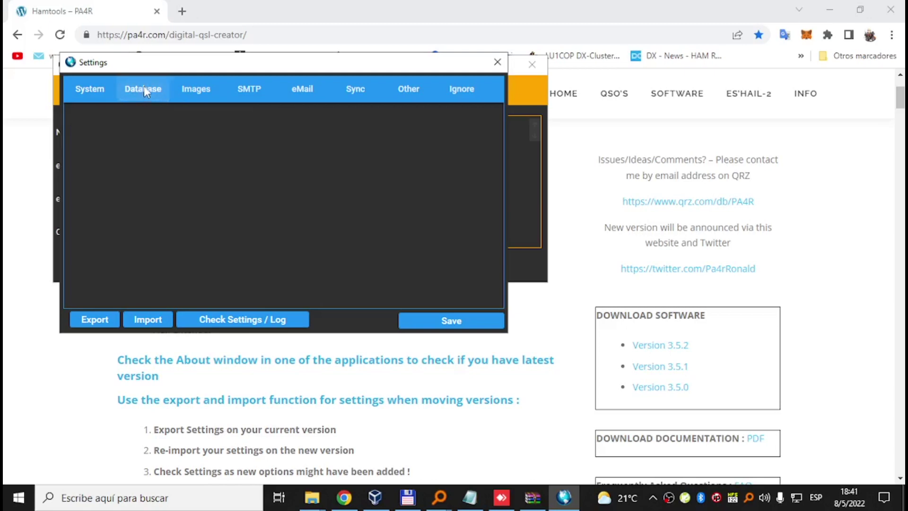
Step: Show the QSL Creator image settings and view the LP1A pota card template from Total Commander in the photo viewer
left_click(203, 87)
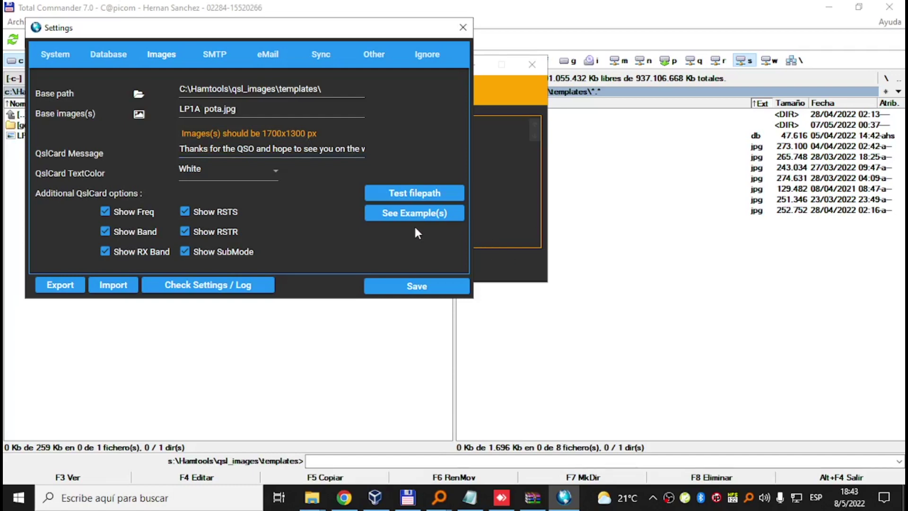
left_click(100, 376)
left_click(57, 136)
double_click(57, 136)
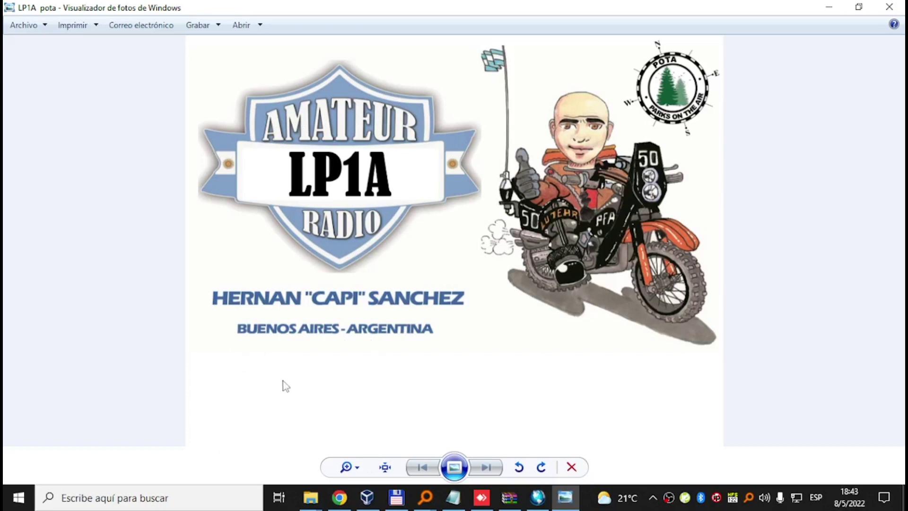
Step: Switch back to QSL Creator and choose the LP1A pota card as the base image in the Images settings
left_click(538, 497)
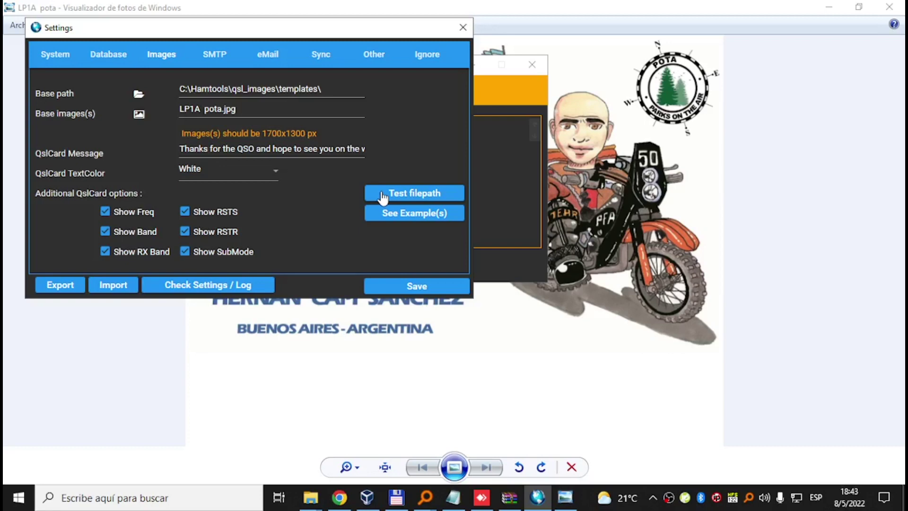
left_click(138, 114)
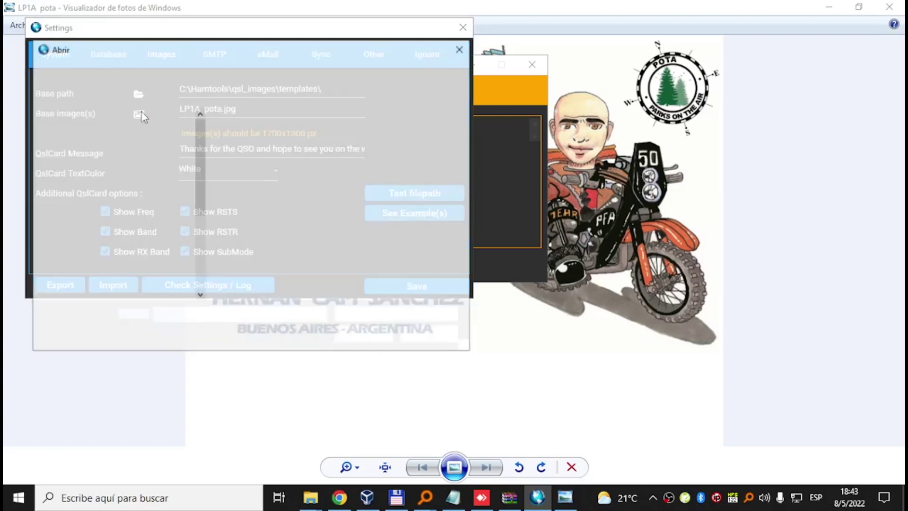
double_click(335, 163)
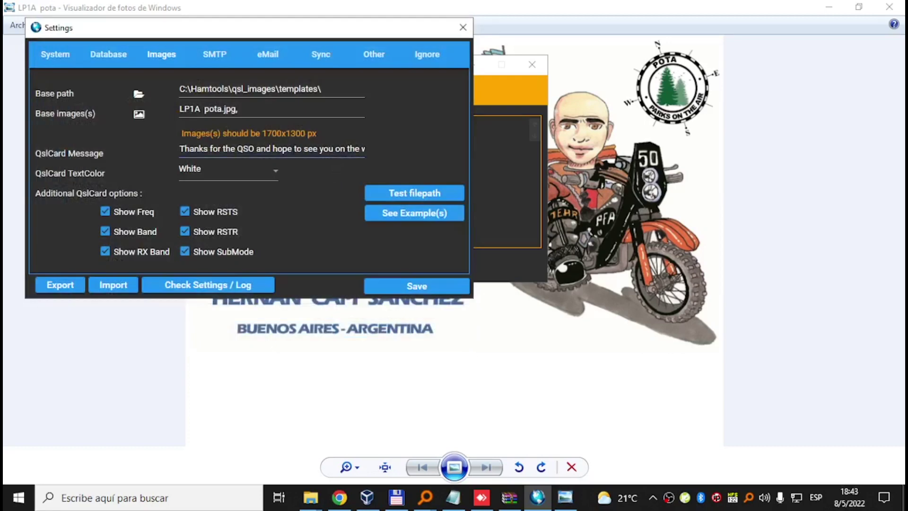
Step: Generate an example QSL card from the LP1A pota template, close the preview and save the settings
left_click(404, 212)
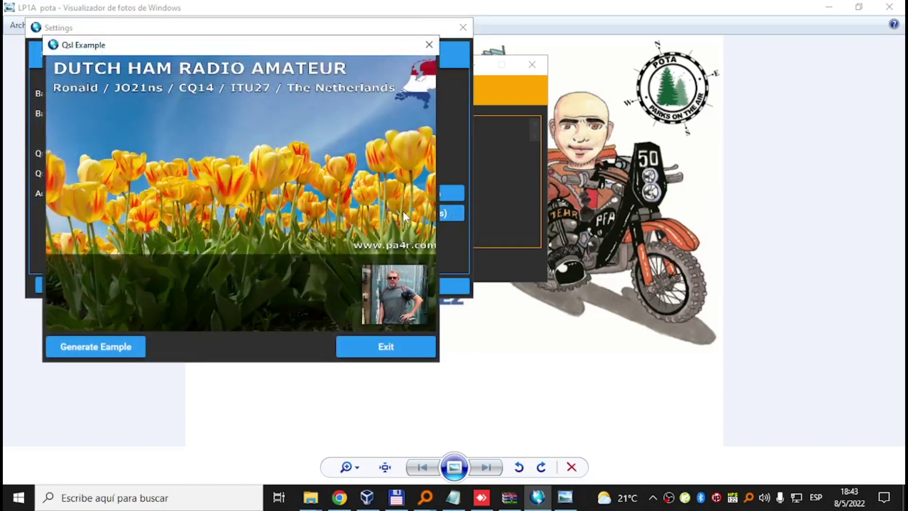
left_click(118, 347)
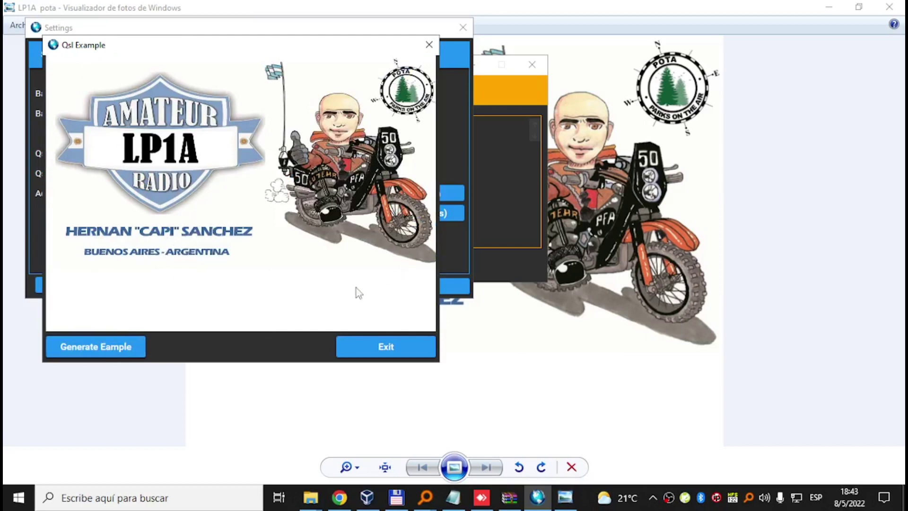
left_click(384, 345)
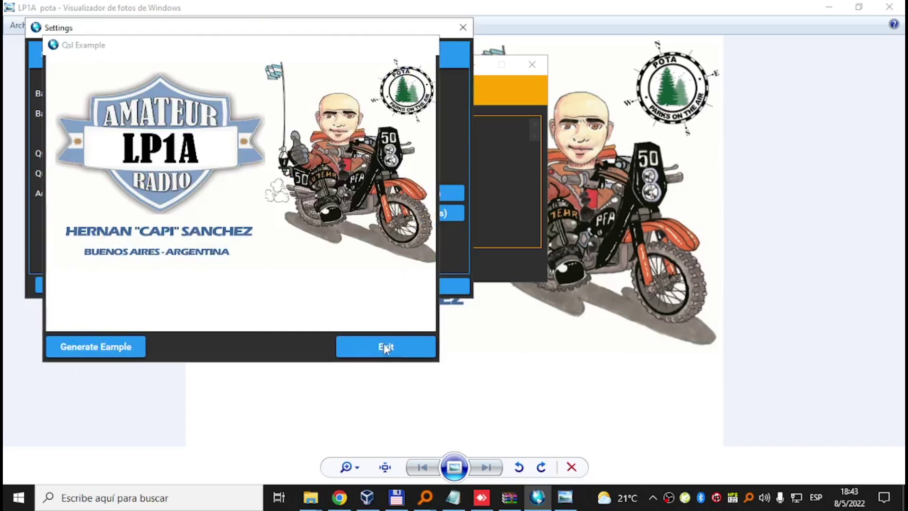
left_click(415, 286)
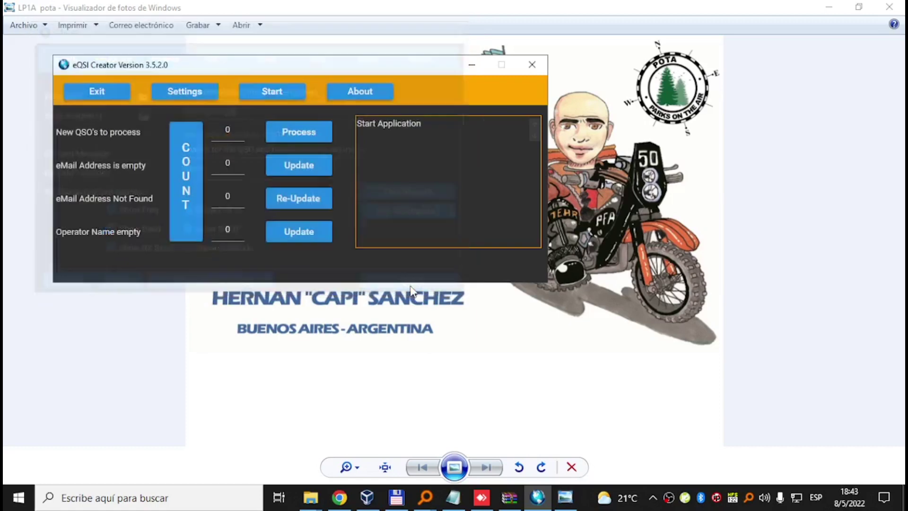
Step: Reopen the settings, review the System, Database and Images options, highlight the QslCard Message text and show the SMTP settings
left_click(184, 91)
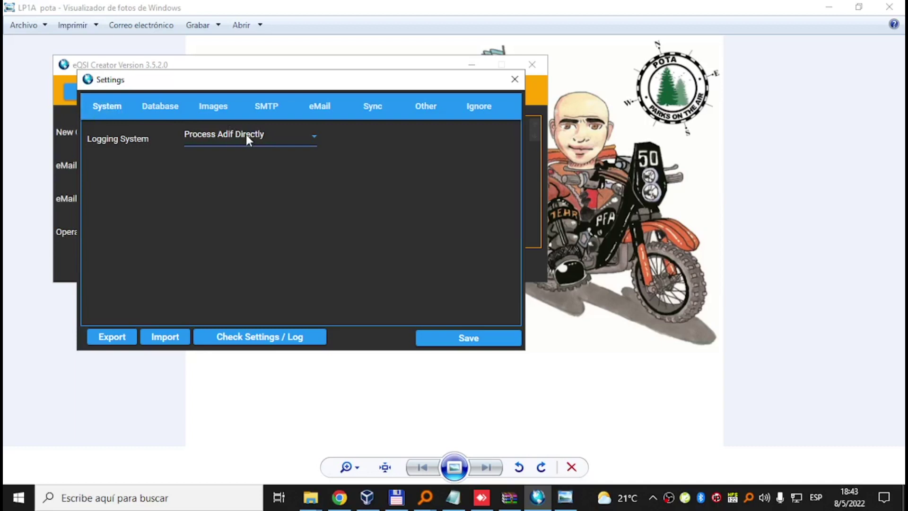
left_click(147, 102)
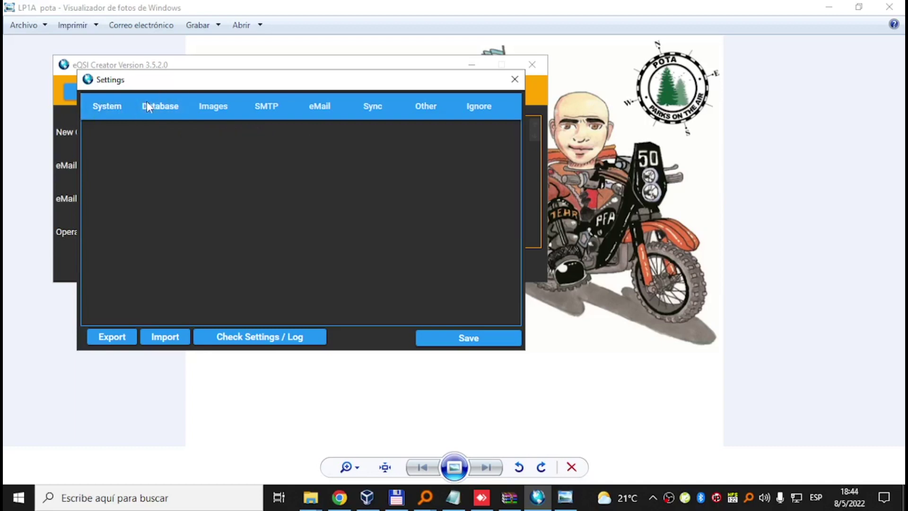
left_click(213, 109)
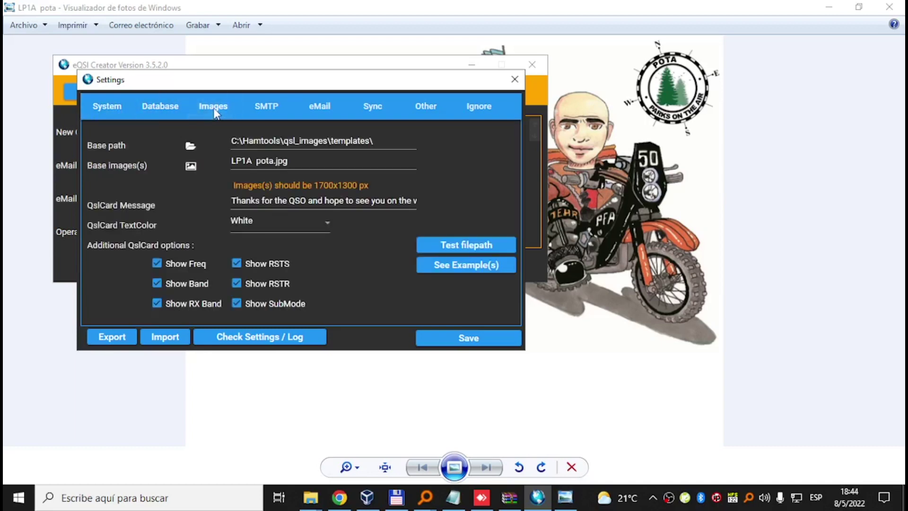
left_click(267, 200)
left_click_drag(264, 200, 482, 205)
left_click(354, 200)
left_click_drag(232, 201, 464, 204)
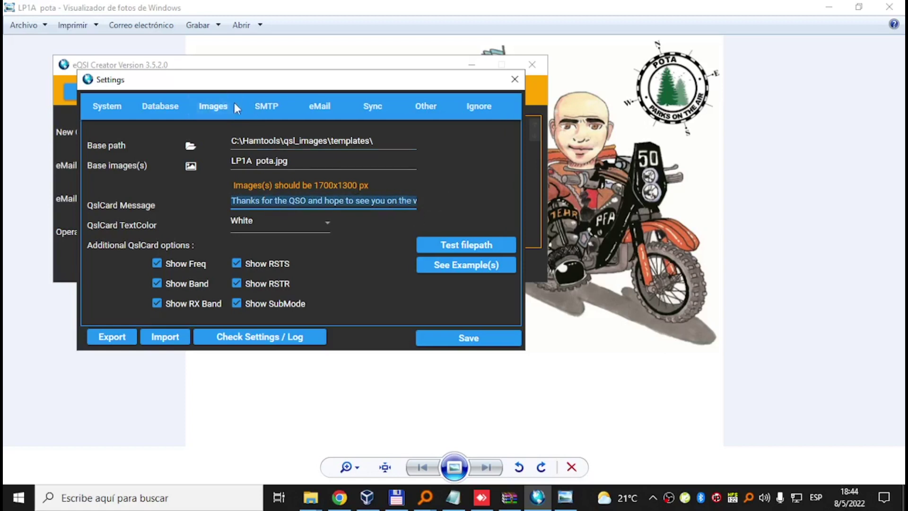
left_click(265, 107)
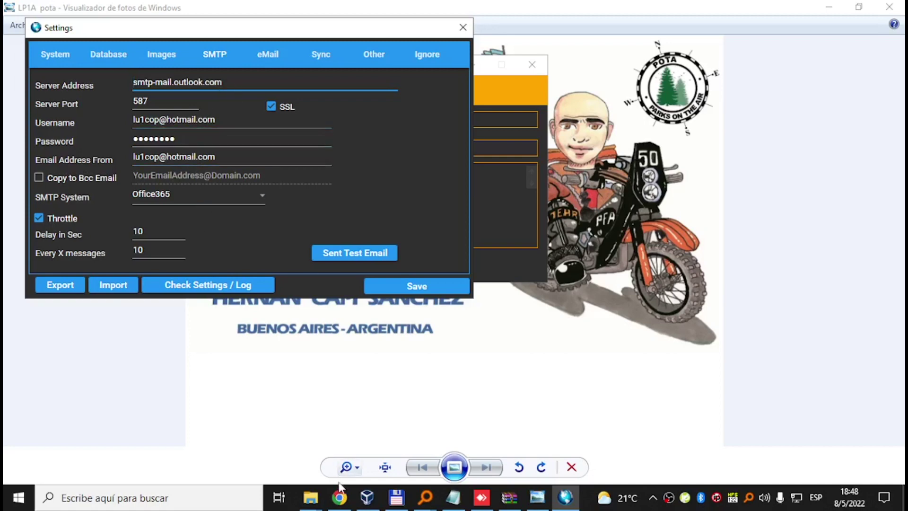
Step: Switch to Chrome and look through the PA4R Hamtools page's feature lists, setup instructions and sample images
left_click(341, 498)
scroll(363, 308, "down", 20)
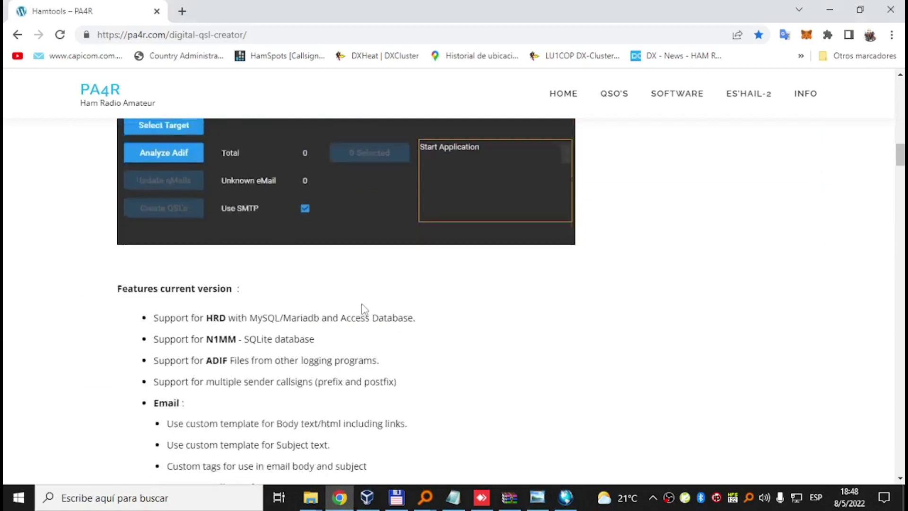
scroll(364, 310, "down", 20)
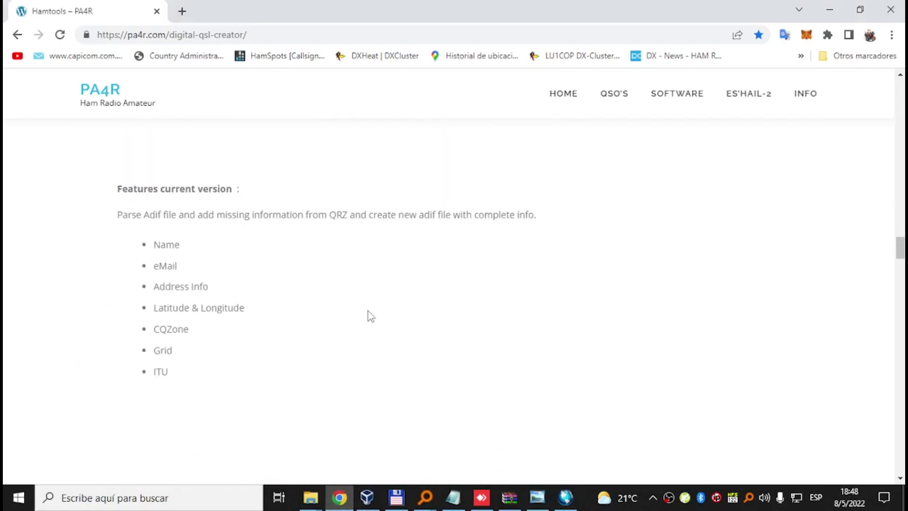
scroll(367, 308, "down", 20)
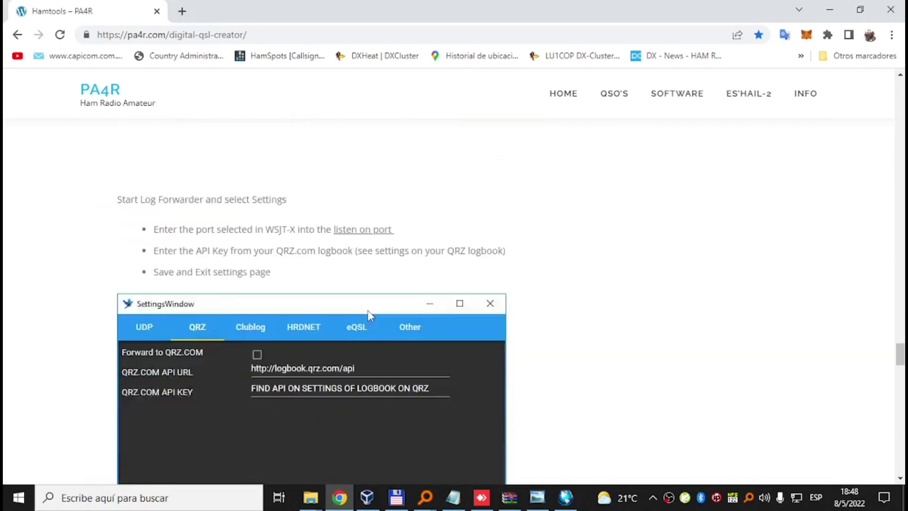
scroll(370, 315, "up", 8)
scroll(368, 316, "down", 5)
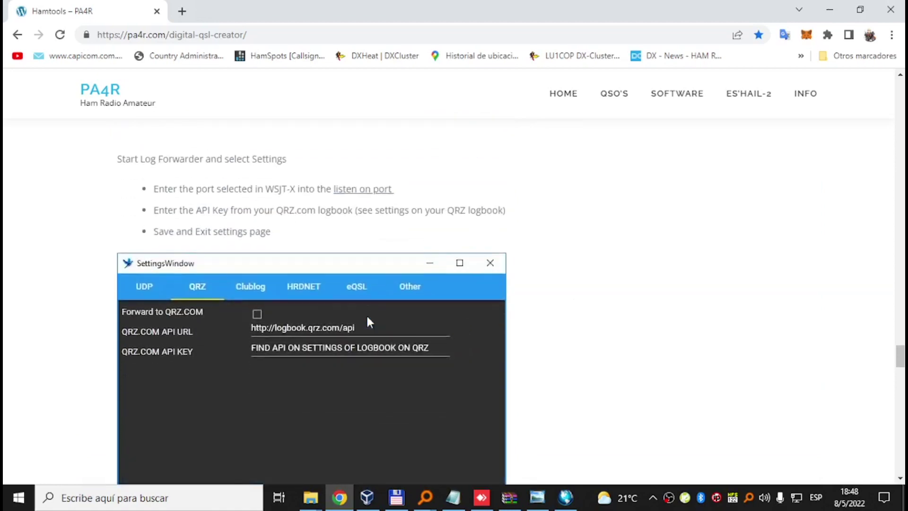
scroll(367, 319, "down", 5)
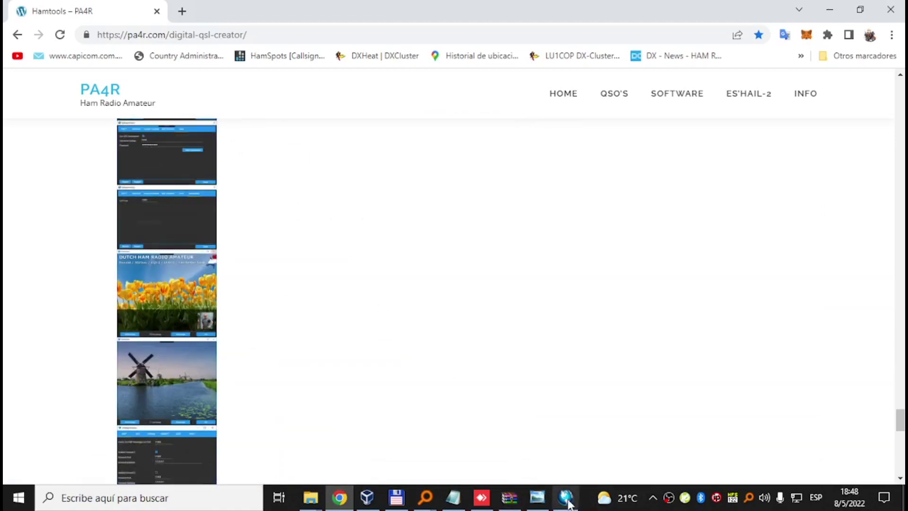
Step: Return to the QSL Creator settings and review the QRZ Sync, Other and Ignore options
left_click(565, 497)
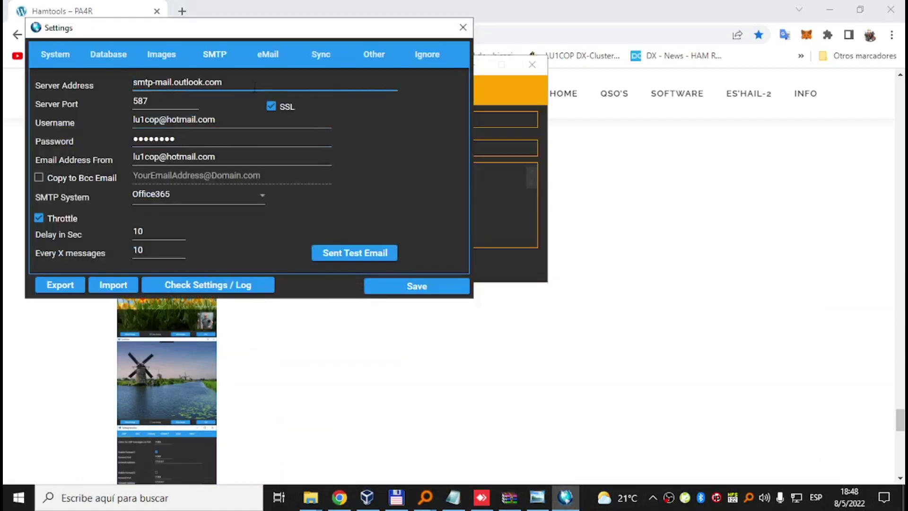
left_click(311, 55)
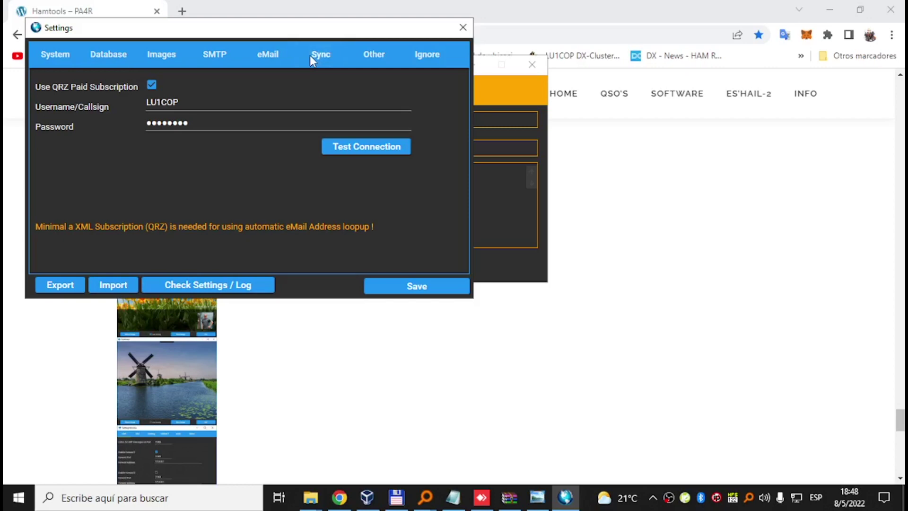
left_click(166, 104)
left_click(372, 54)
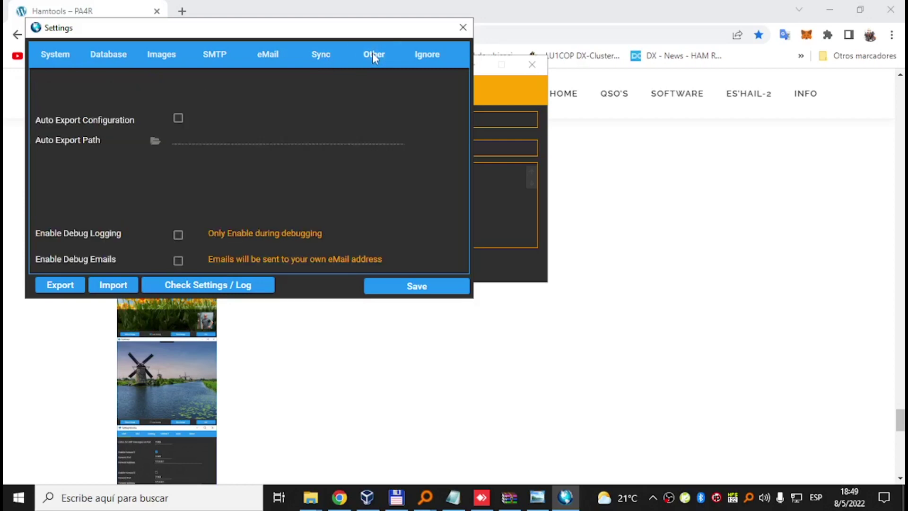
left_click(421, 55)
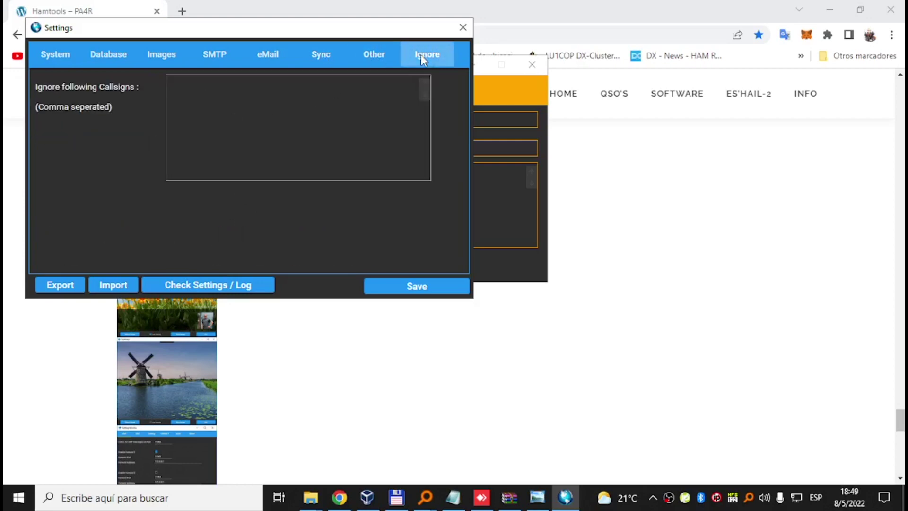
Step: Review the System and Database settings, then select the LP1A pota card again as the base image
left_click(47, 51)
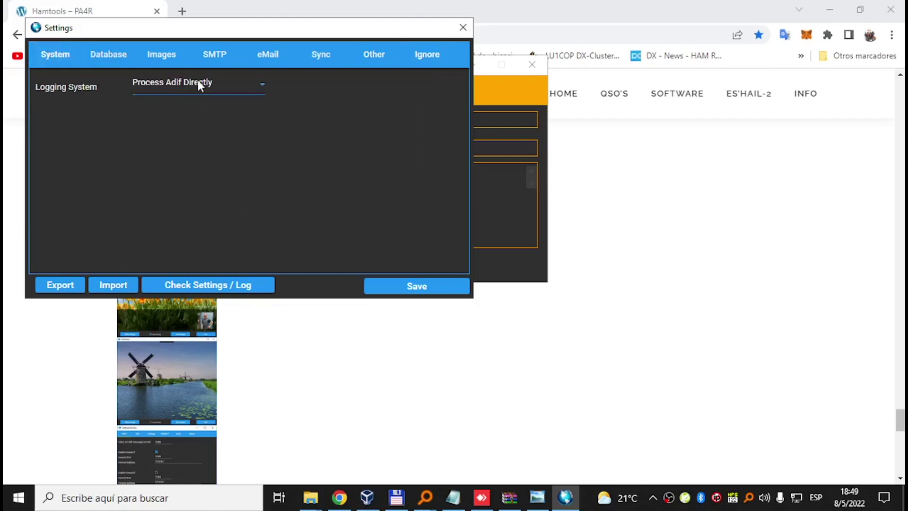
left_click(111, 55)
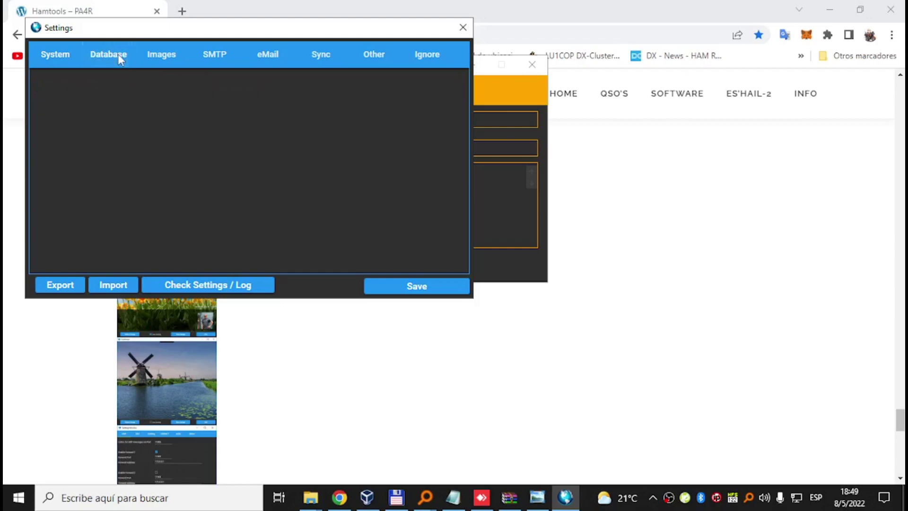
left_click(160, 56)
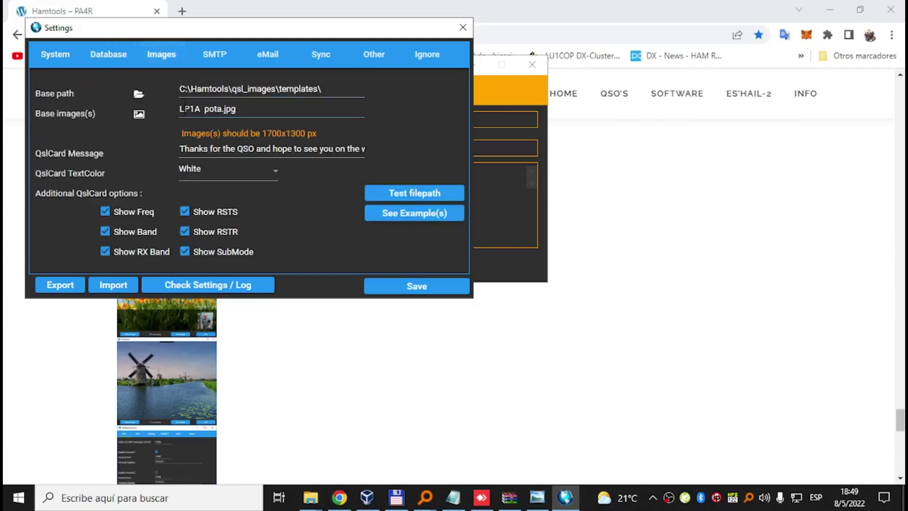
left_click(137, 115)
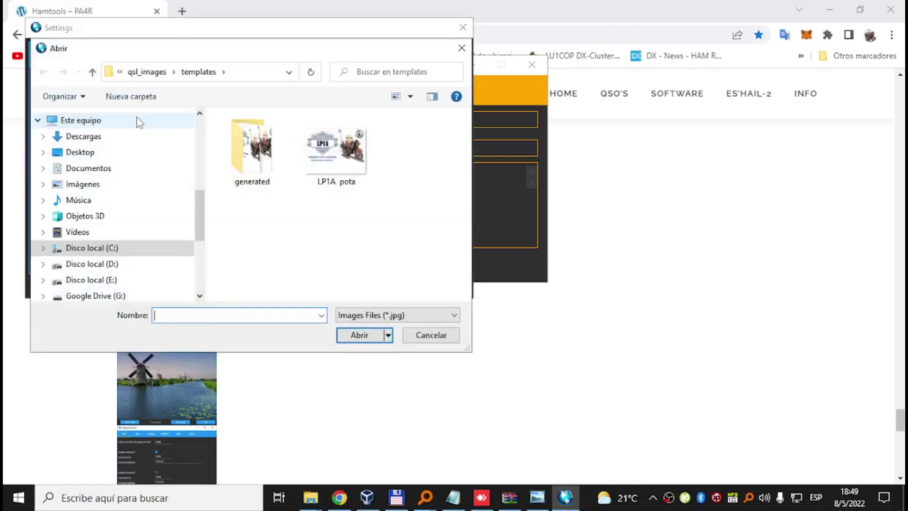
double_click(326, 163)
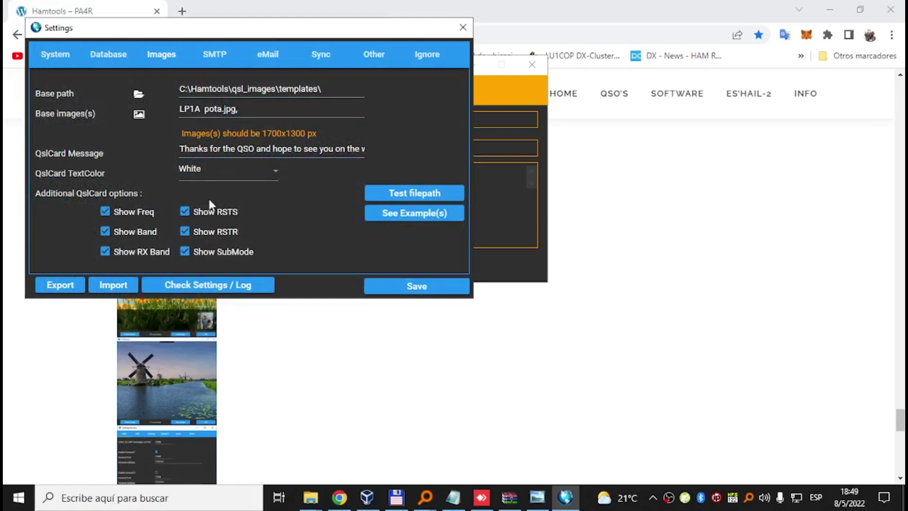
Step: Test the template's file path, generate an example QSL card and close the preview
left_click(409, 195)
left_click(414, 215)
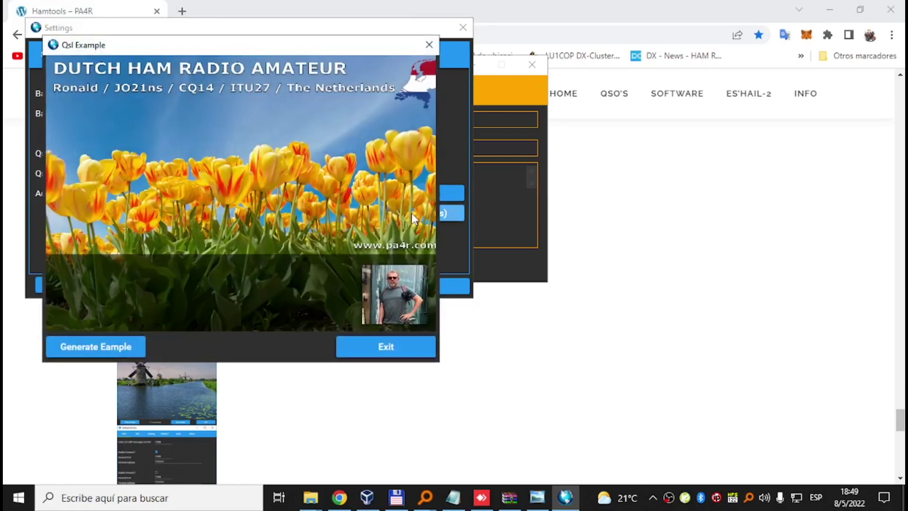
left_click(108, 356)
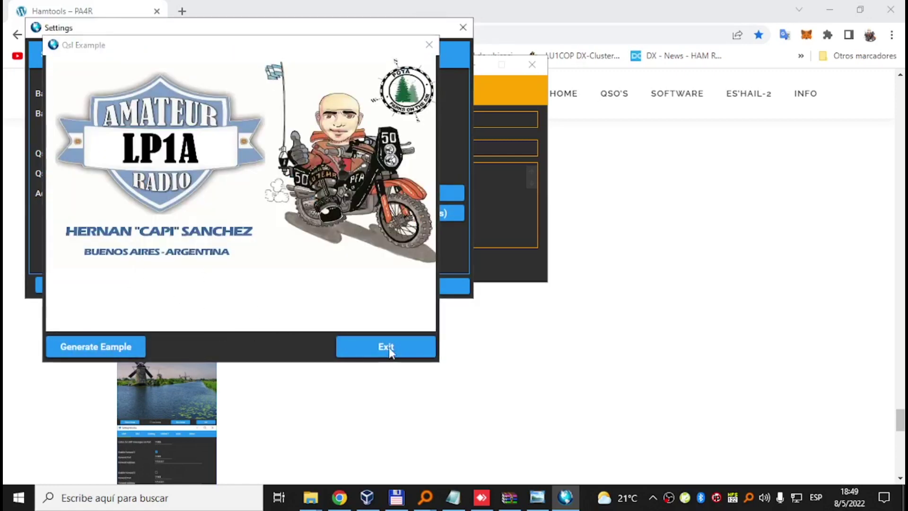
left_click(388, 347)
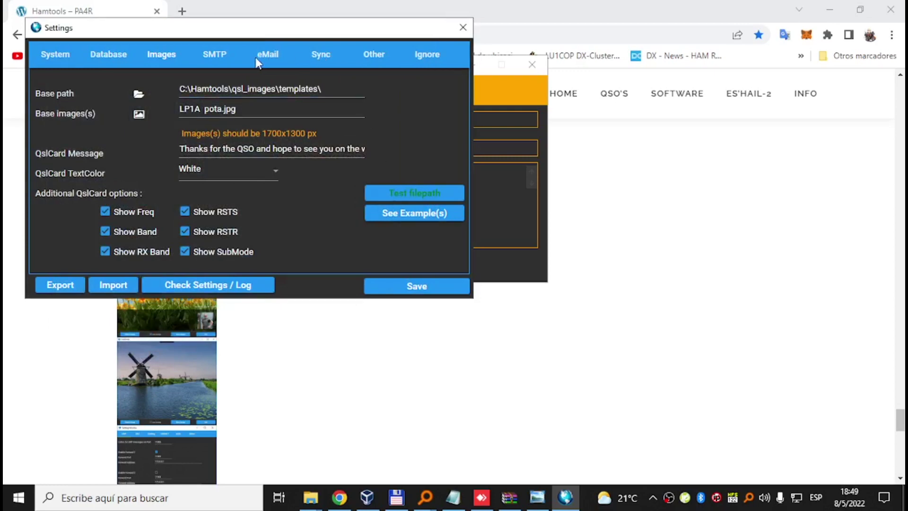
Step: Send a test email from the SMTP settings to the configured sender address
left_click(206, 54)
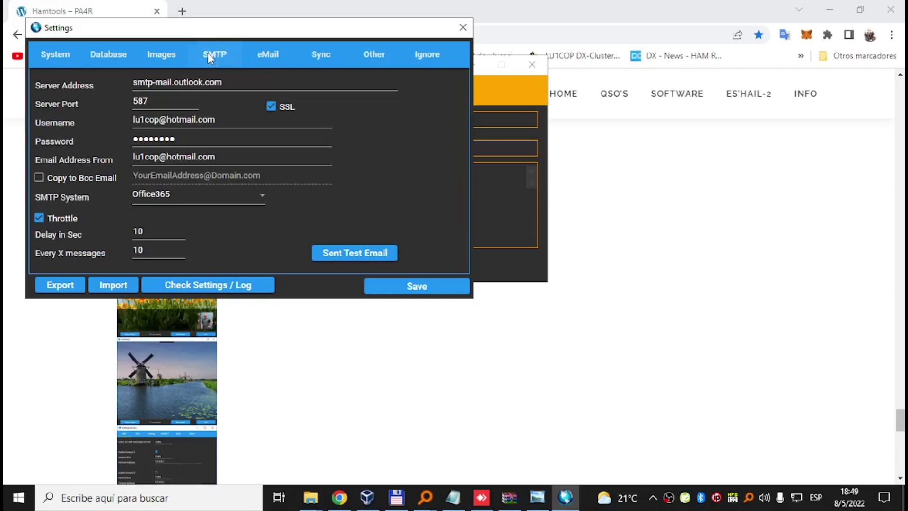
left_click(332, 255)
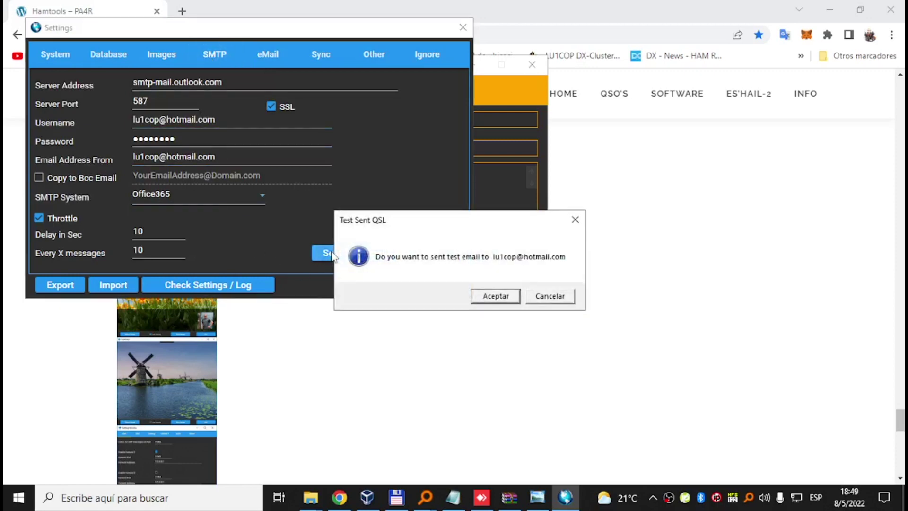
left_click(504, 297)
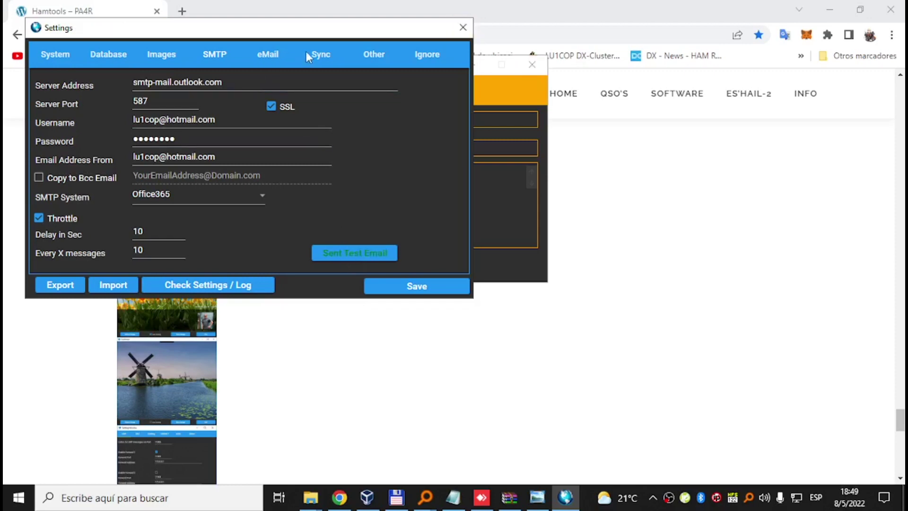
Step: Test the QRZ connection in the Sync settings and view the Other and Ignore options
left_click(324, 57)
left_click(187, 106)
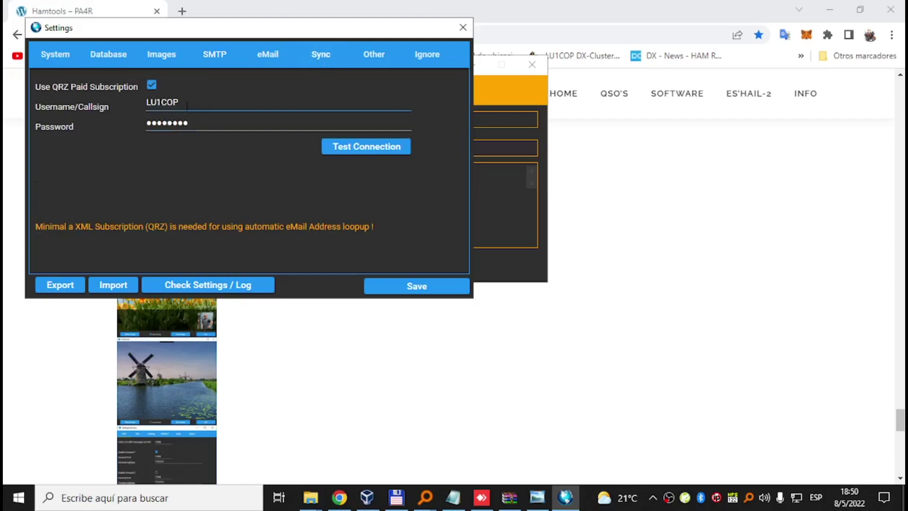
left_click(368, 150)
left_click(374, 55)
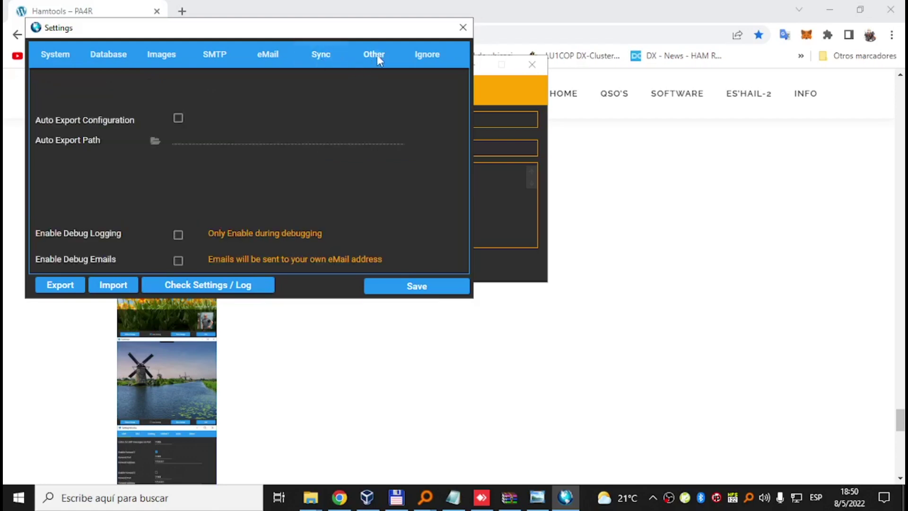
left_click(416, 55)
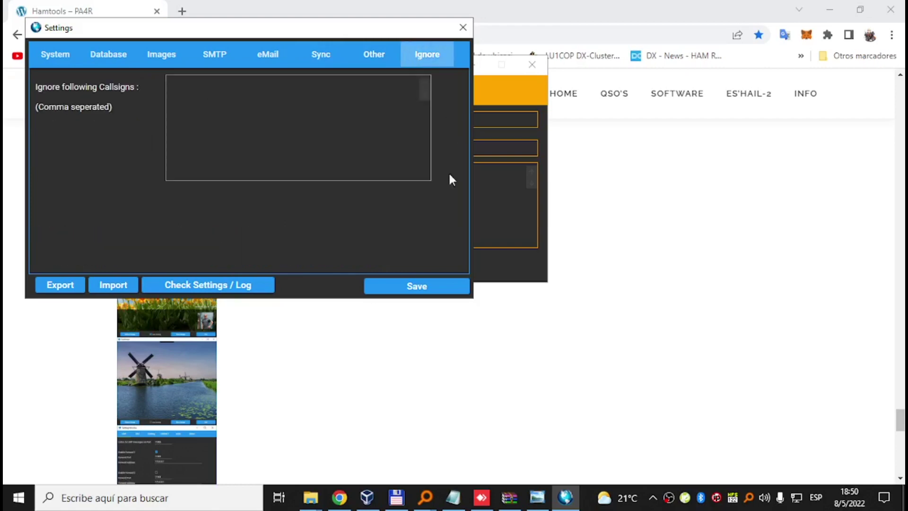
Step: Save the settings and select ejemplo.adi from the Hamtools qsl_images\templates folder as the source log
left_click(416, 286)
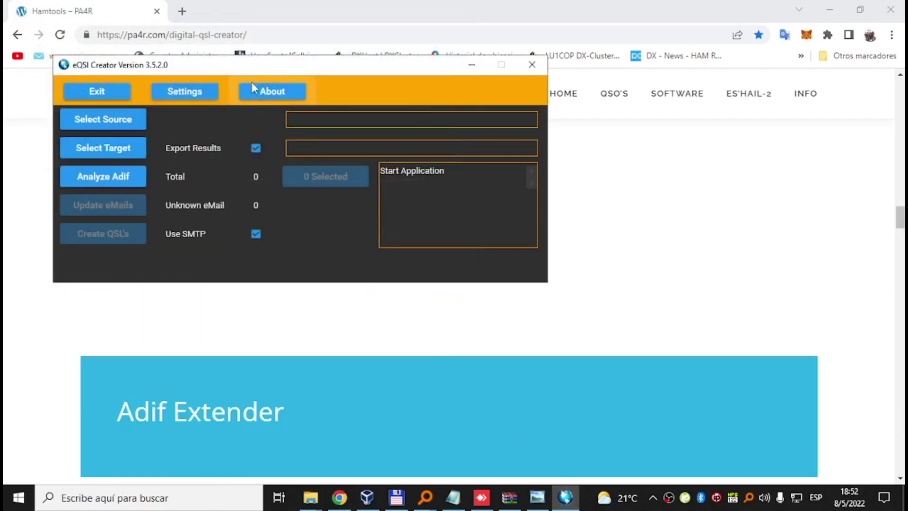
left_click_drag(257, 68, 412, 191)
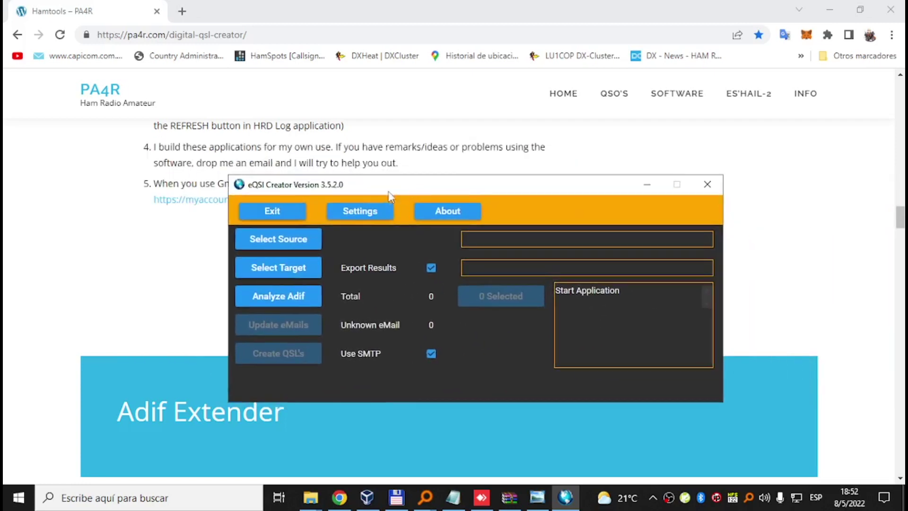
left_click(279, 239)
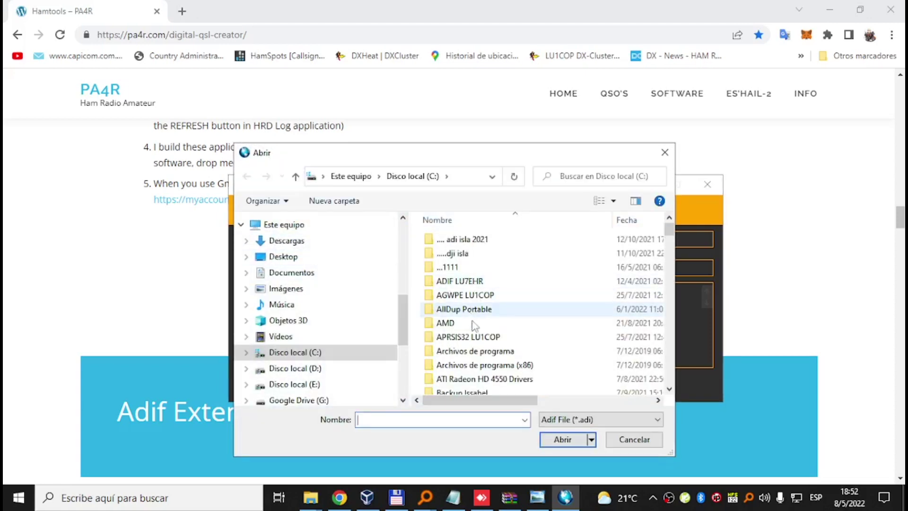
scroll(469, 316, "down", 15)
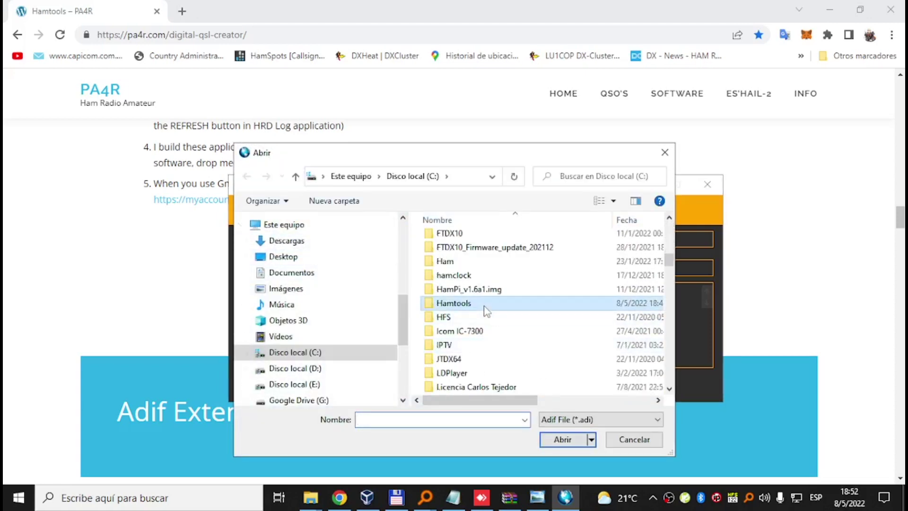
double_click(486, 311)
double_click(458, 239)
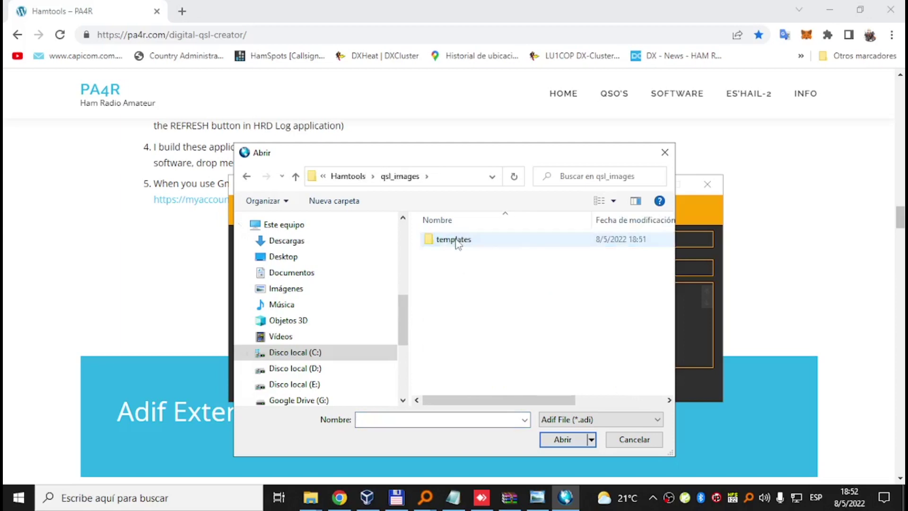
double_click(455, 241)
left_click(546, 260)
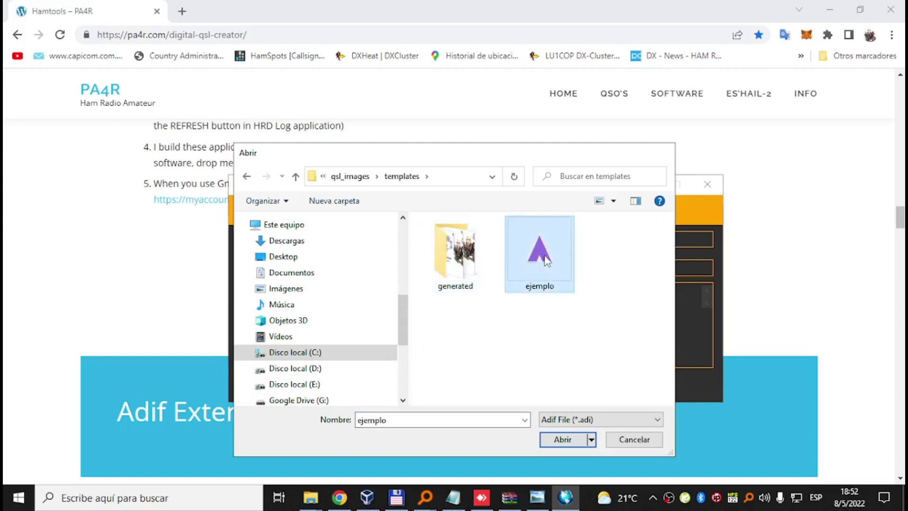
double_click(546, 260)
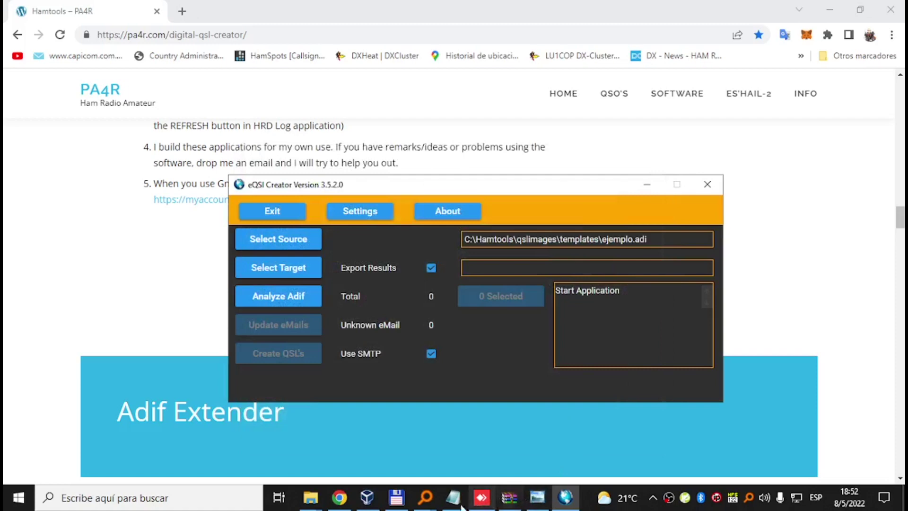
Step: Find ejemplo.adi in Everything by searching for "ejem", examine its contact record in ADIFMaster and return to QSL Creator
left_click(425, 497)
left_click(421, 457)
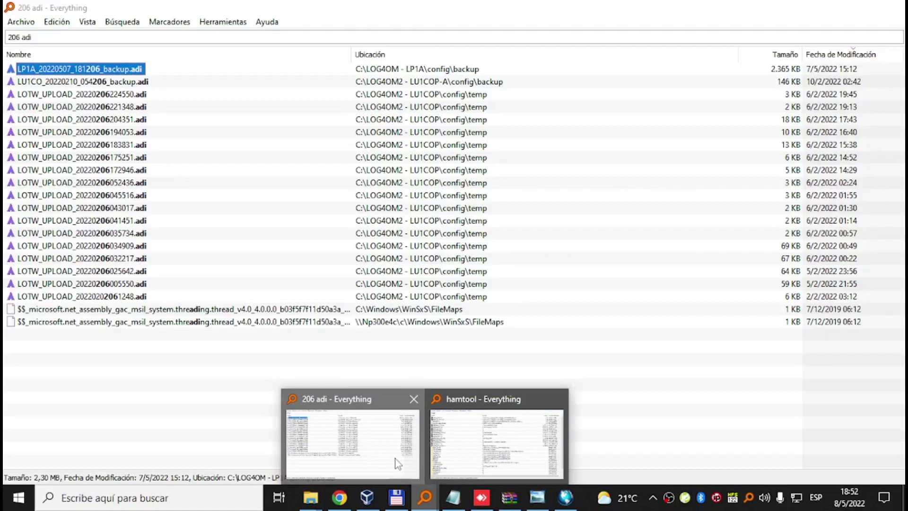
left_click(93, 38)
type("ejem")
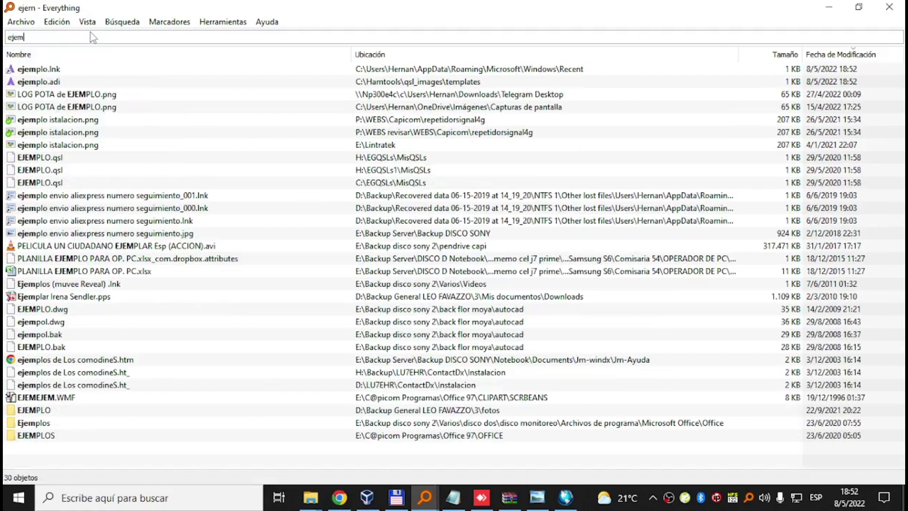
left_click(41, 82)
double_click(41, 83)
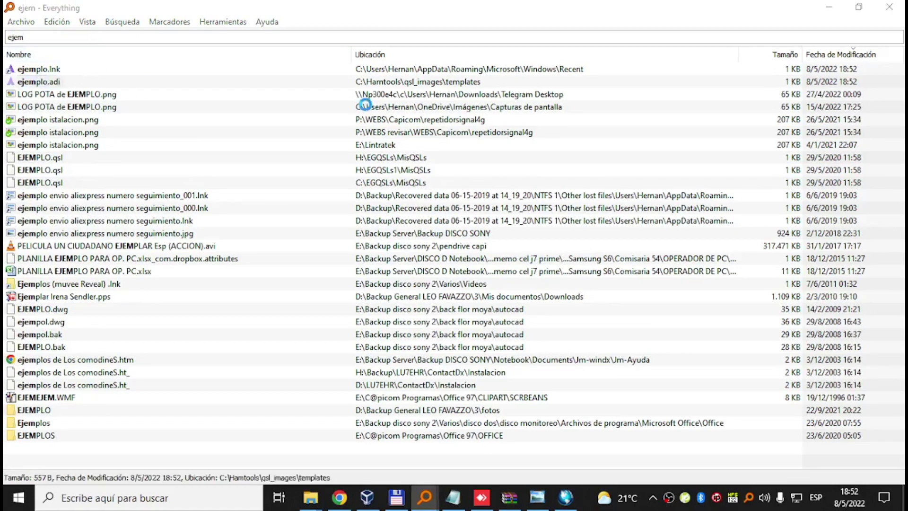
left_click(646, 27)
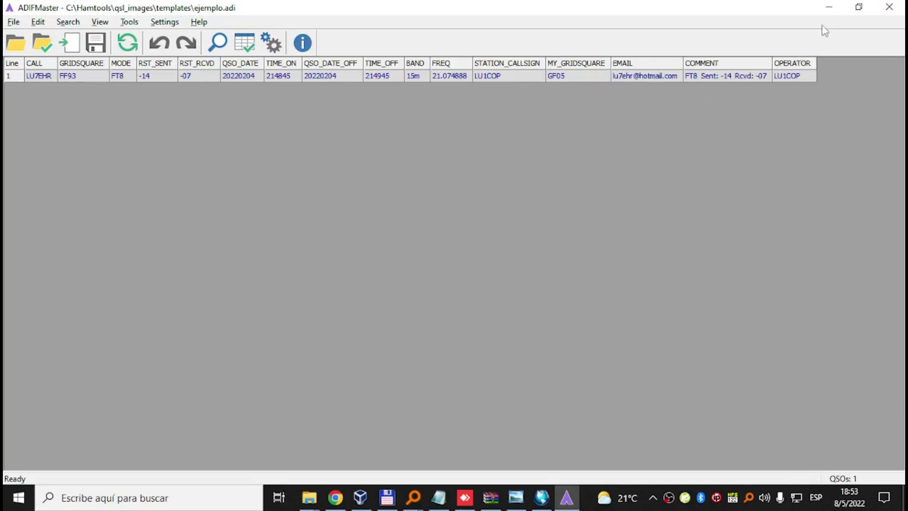
left_click(828, 7)
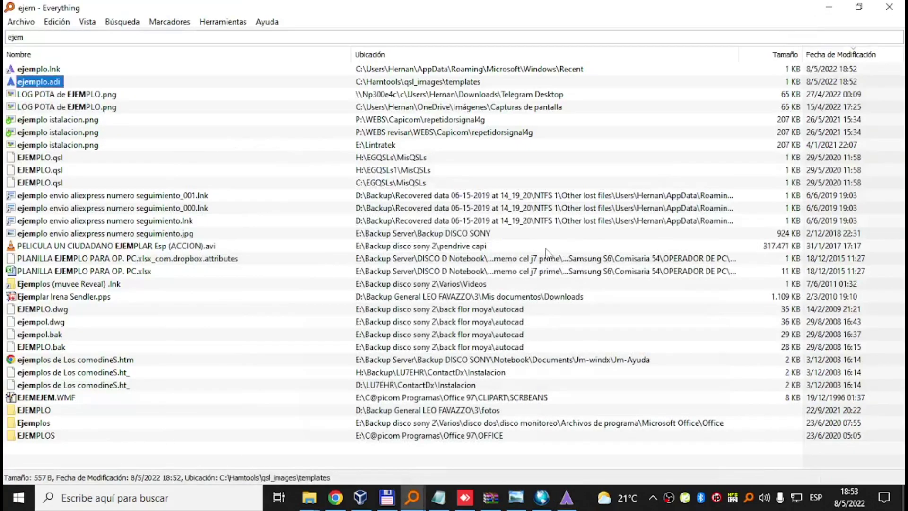
left_click(828, 6)
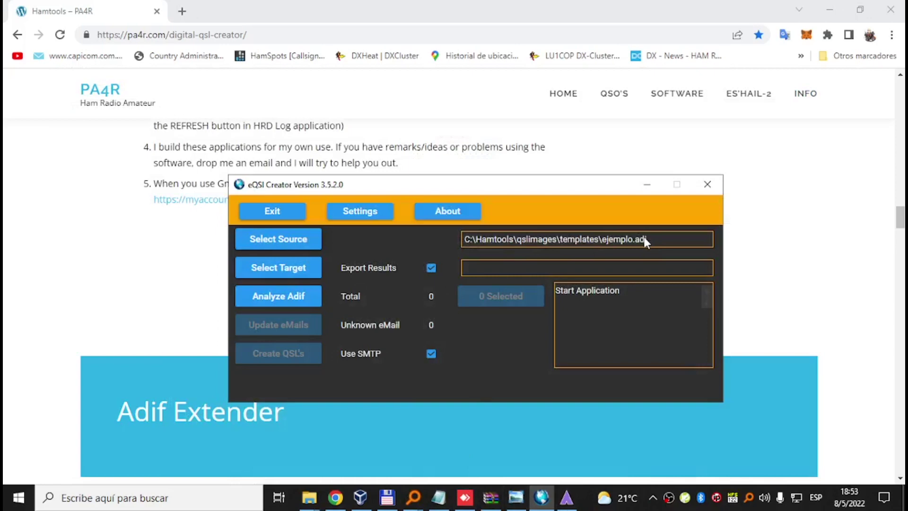
Step: Generate an example QSL card from the LP1A pota template in the Images settings
left_click(358, 211)
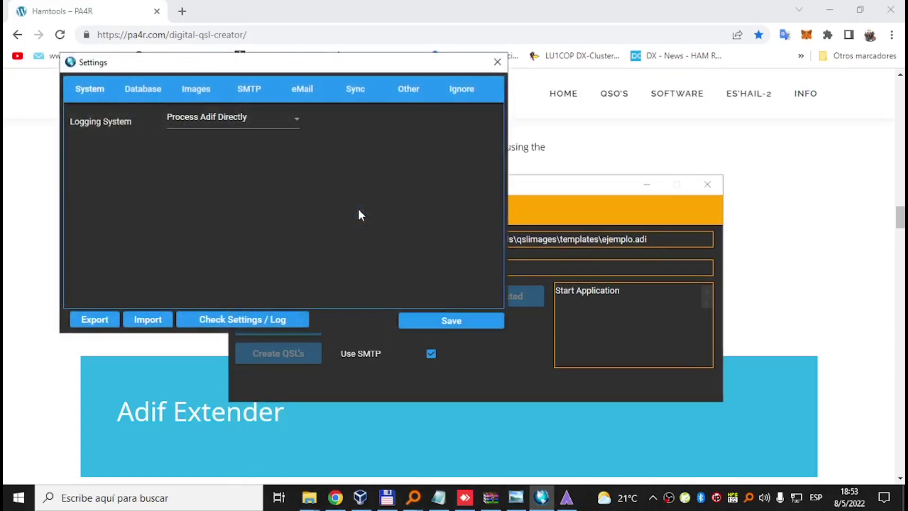
left_click(194, 92)
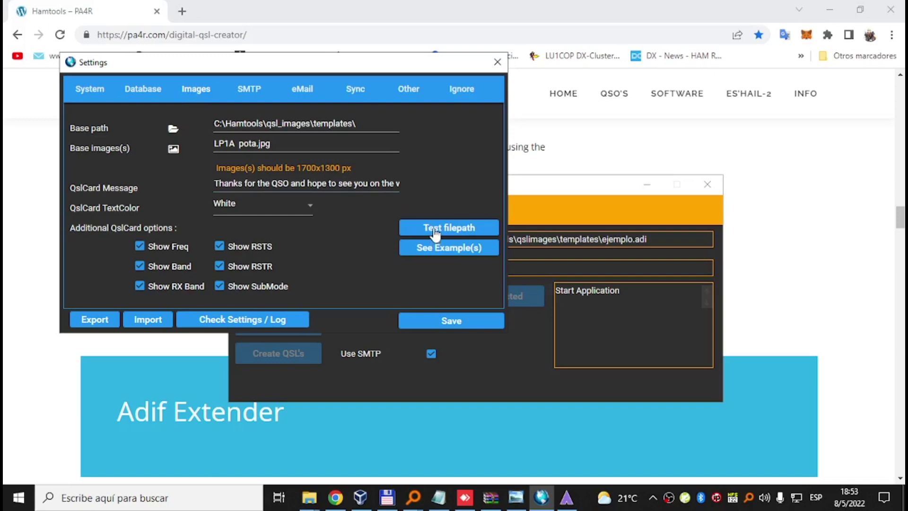
left_click(441, 248)
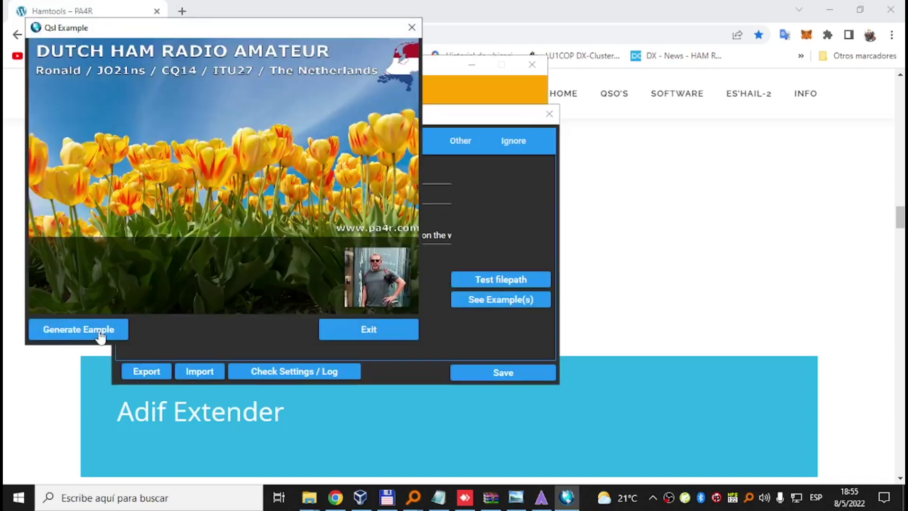
left_click(100, 333)
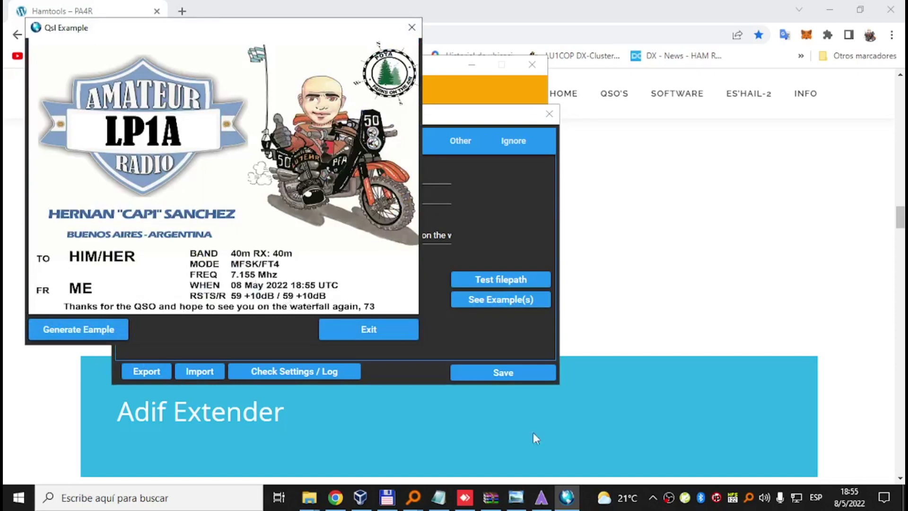
Step: Compare the example card's fields with the ejemplo.adi record in ADIFMaster, then close the card preview
left_click(542, 497)
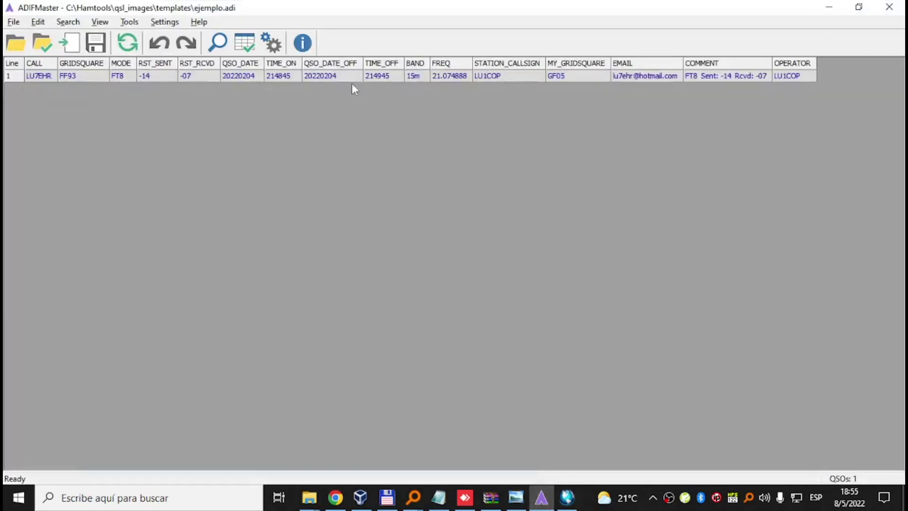
left_click(858, 7)
left_click(647, 28)
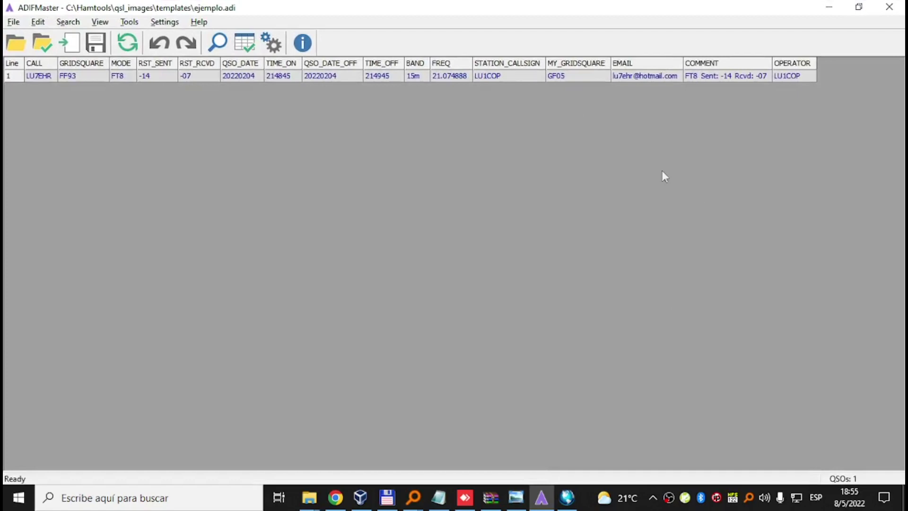
left_click(828, 7)
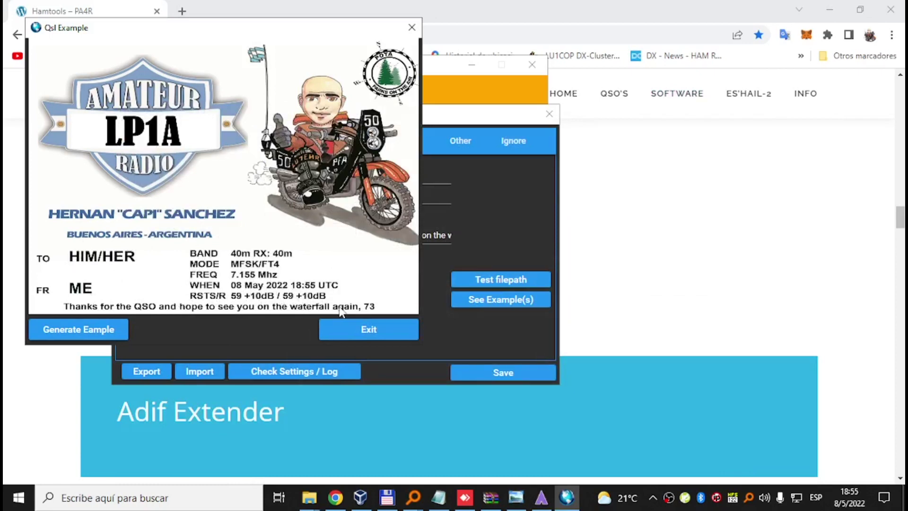
left_click(369, 331)
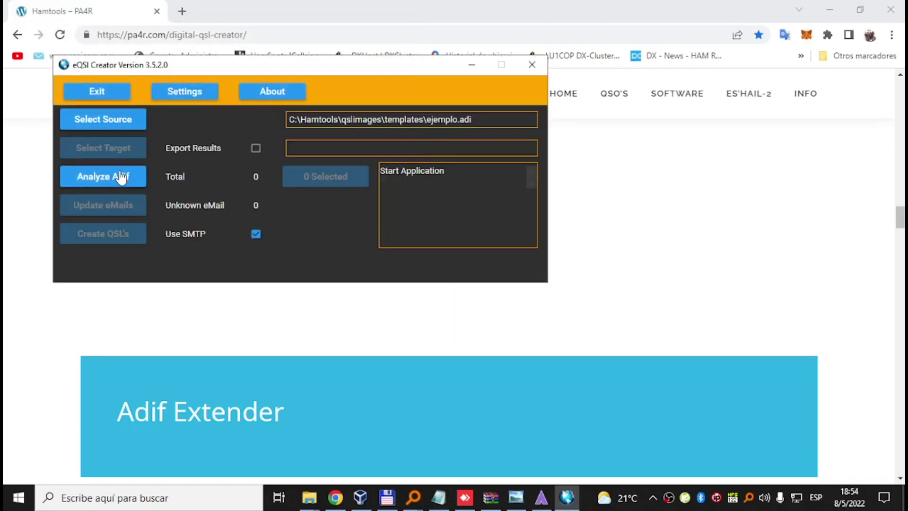
Step: Analyze the source ADIF log and create and email its QSL card using SMTP
left_click(121, 178)
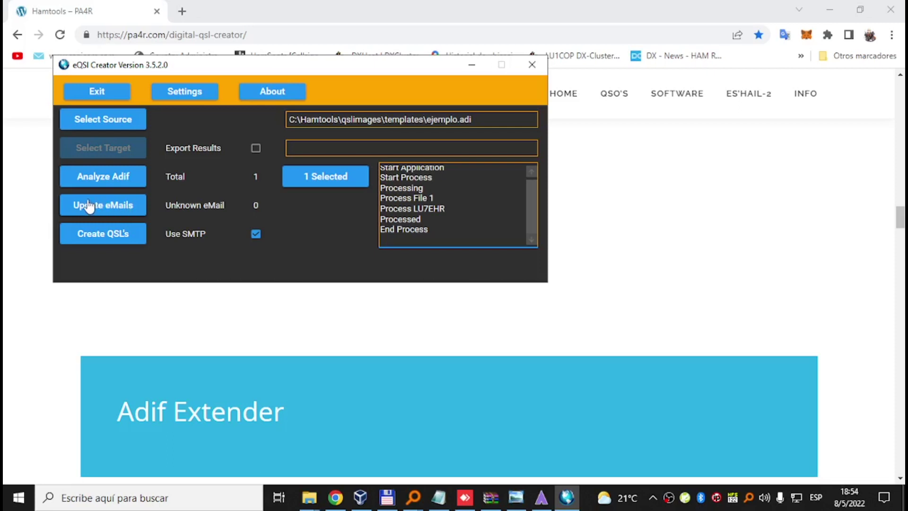
left_click(92, 241)
left_click(450, 296)
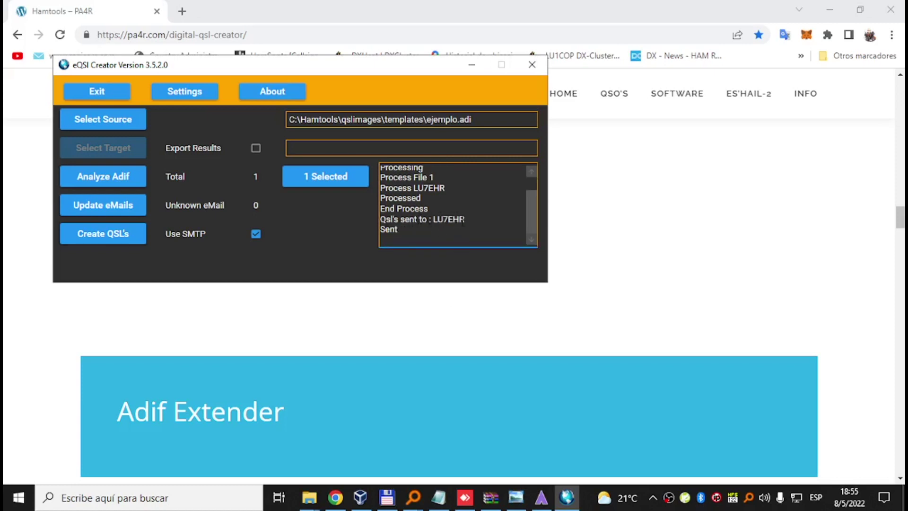
Step: Set the QSL card message to "Gracias por el QSO! 73" and preview it on a generated example card
left_click(189, 93)
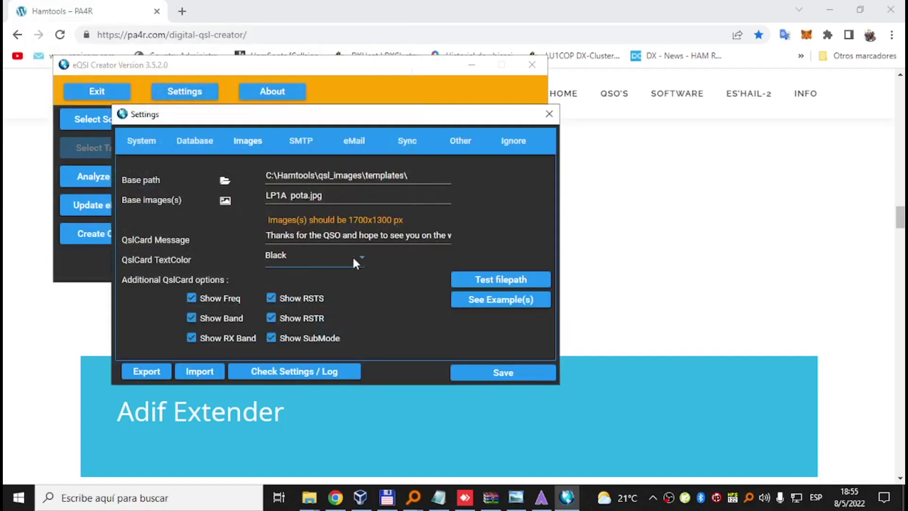
triple_click(295, 235)
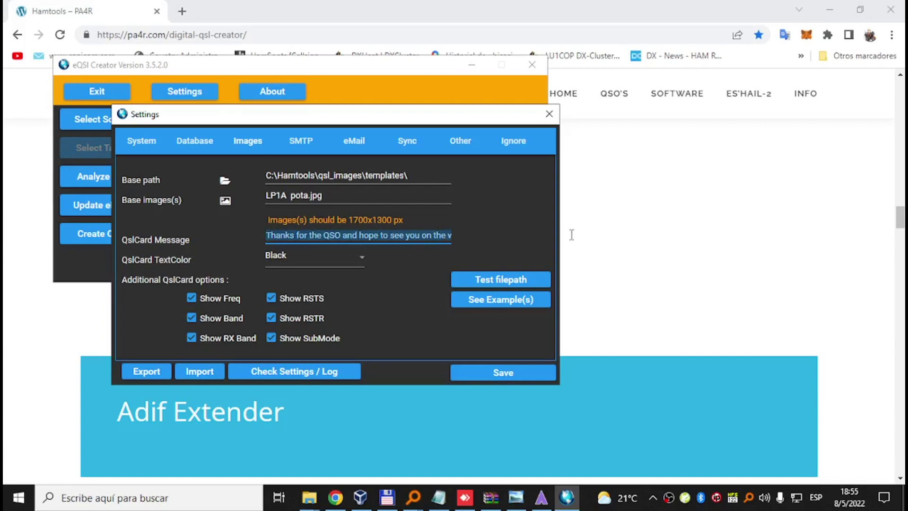
type("Gra")
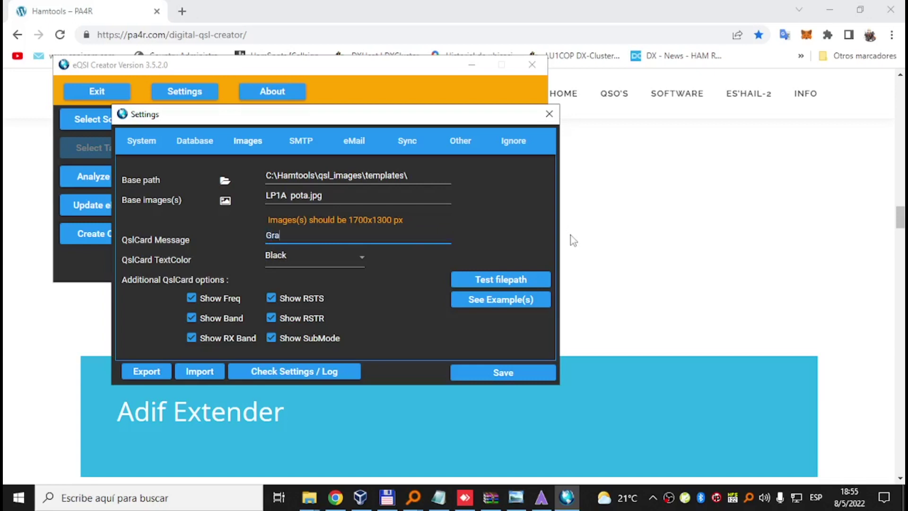
type("cias por el QSO! 73")
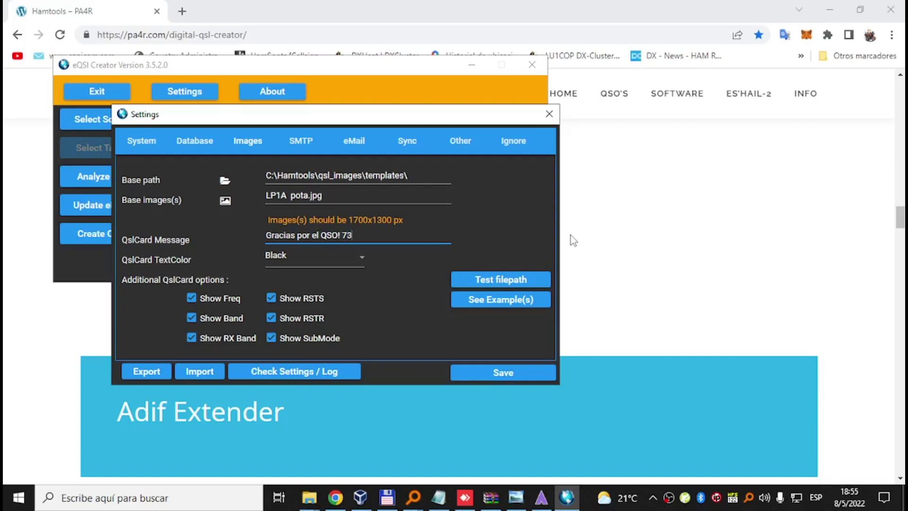
left_click(530, 302)
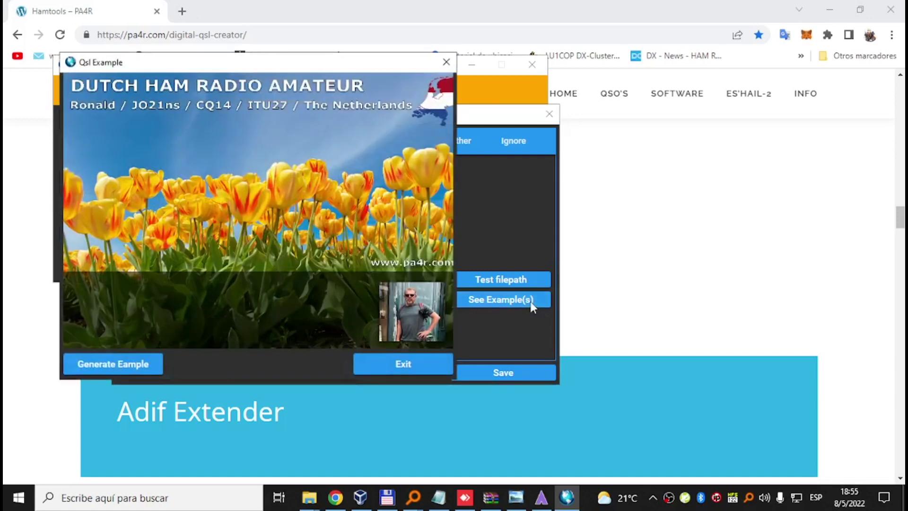
left_click(127, 360)
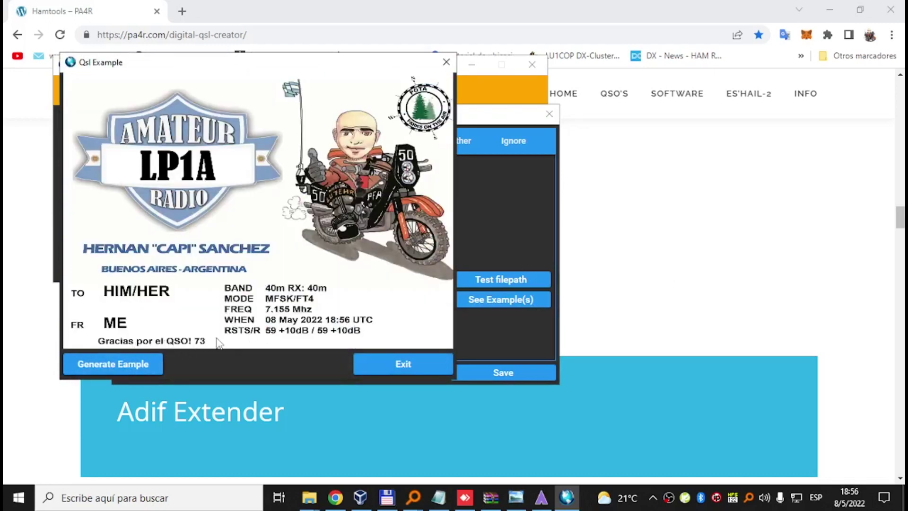
left_click(402, 365)
Step: Save the changed image settings and create and send the selected contact's QSL card again
left_click(509, 374)
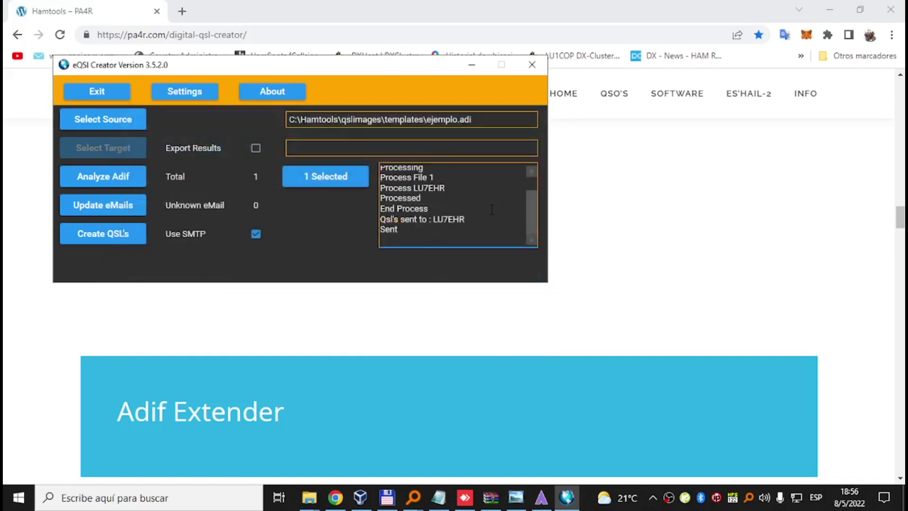
left_click(120, 239)
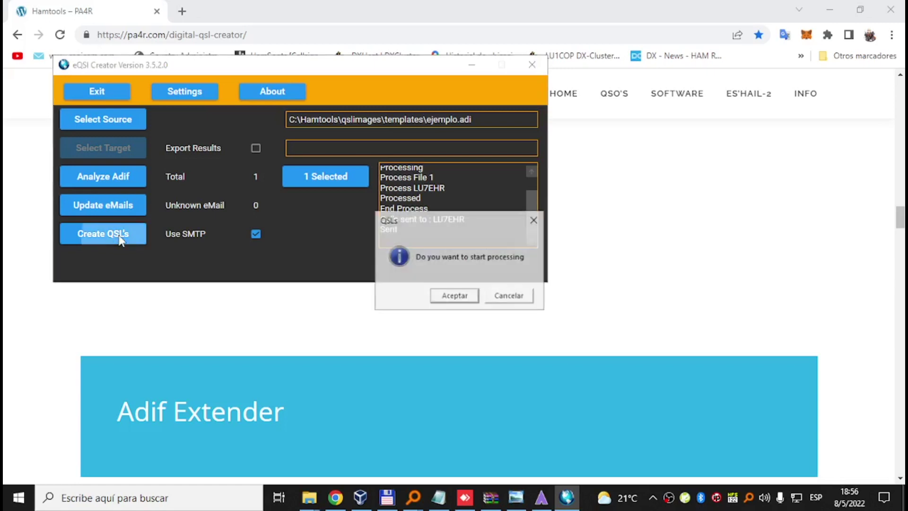
left_click(453, 295)
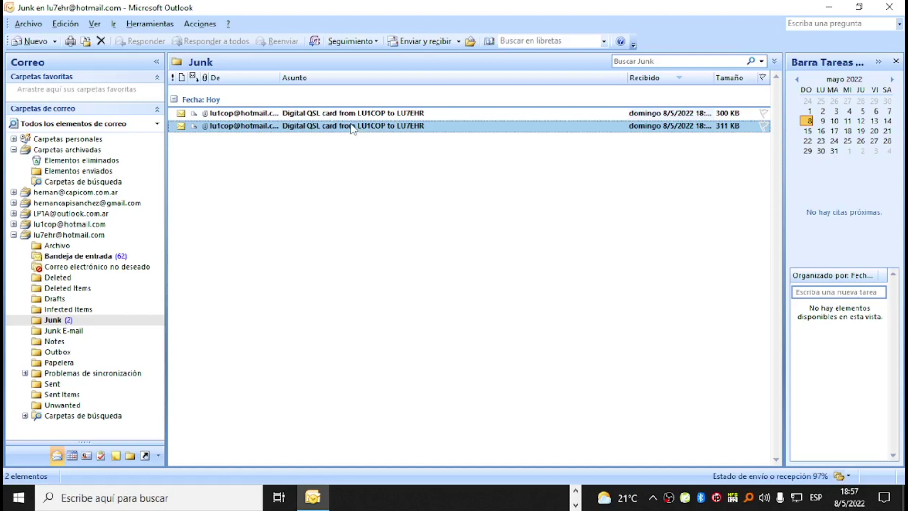
Step: Open the 18:55 digital QSL card email in Outlook's Junk folder and read through its message text
double_click(300, 125)
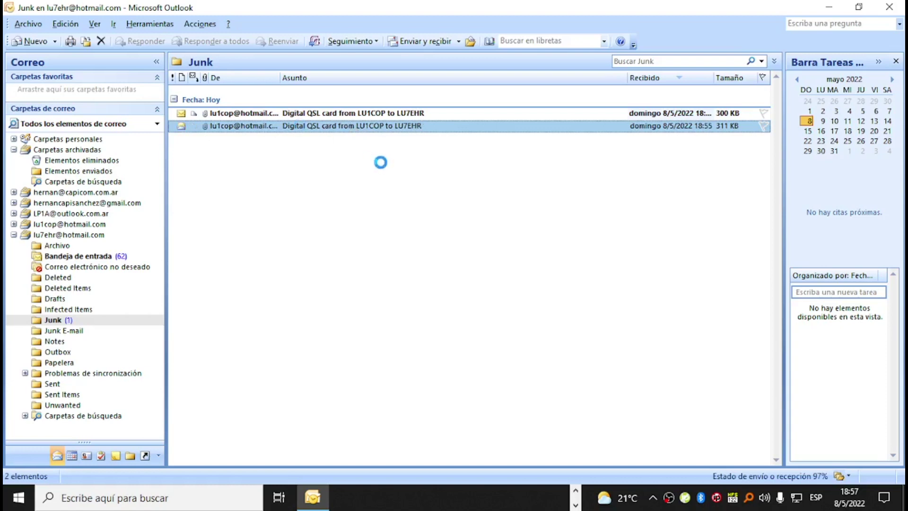
scroll(239, 294, "down", 2)
scroll(241, 295, "up", 2)
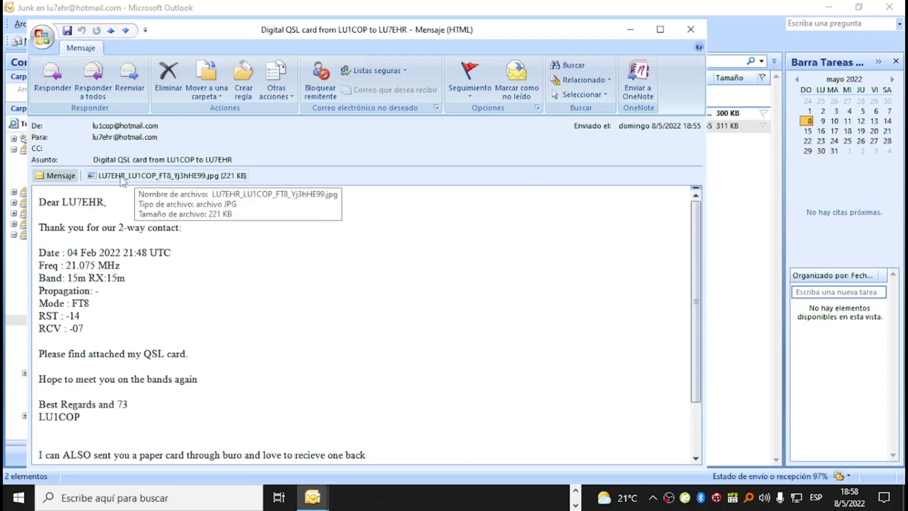
scroll(132, 293, "down", 2)
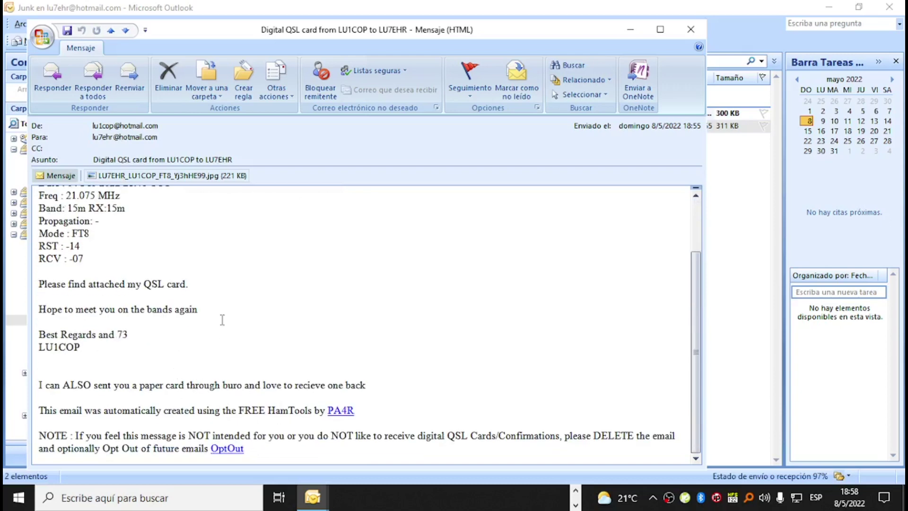
Step: Review the 18:55 QSL email's text, view its attached card image, and close the image and the message
scroll(222, 320, "up", 2)
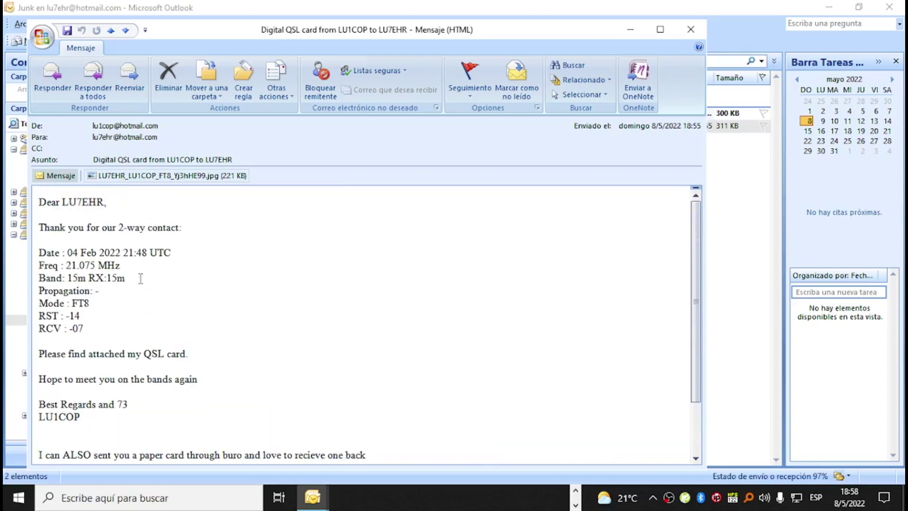
scroll(122, 347, "down", 2)
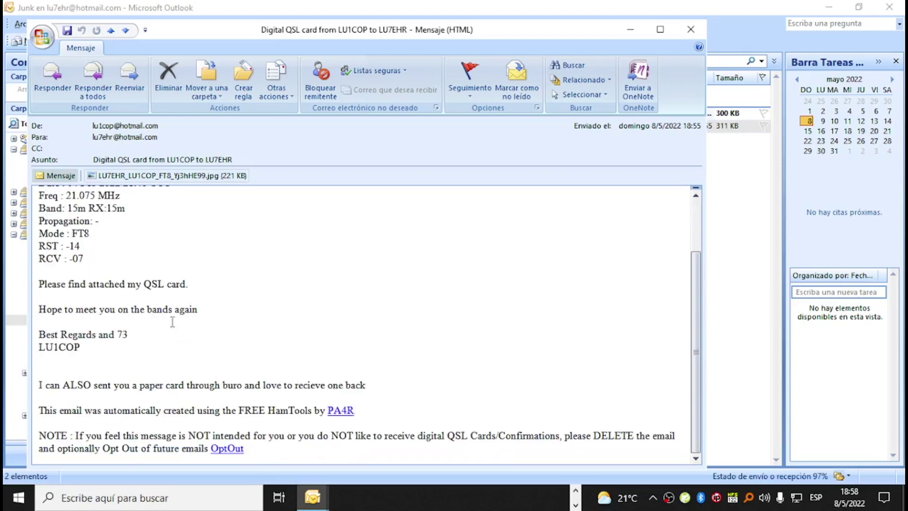
double_click(173, 177)
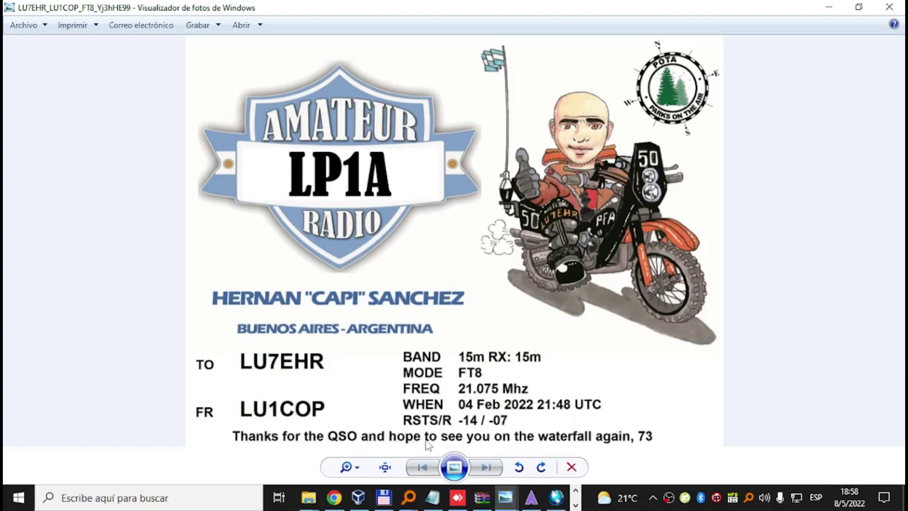
left_click(888, 8)
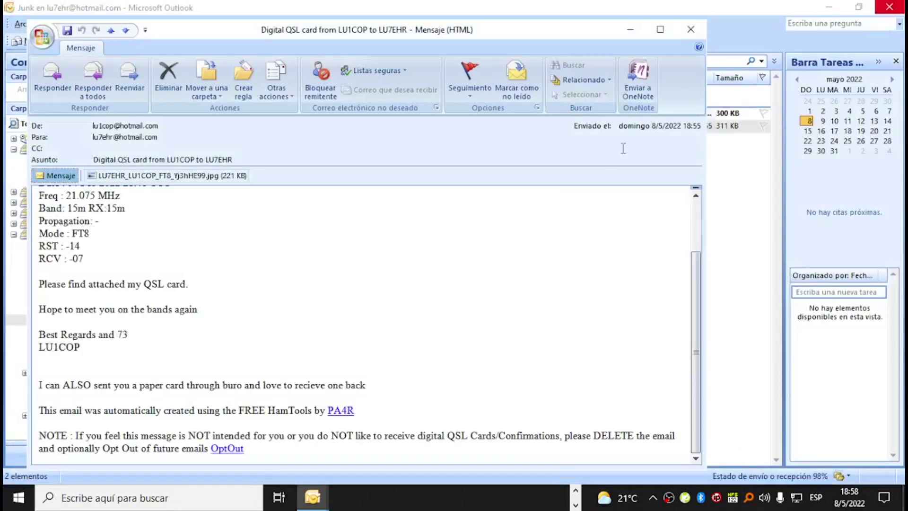
key("Escape")
Step: Open the 18:56 digital QSL card email in the Junk folder, maximize it, and view its attached card image
double_click(384, 114)
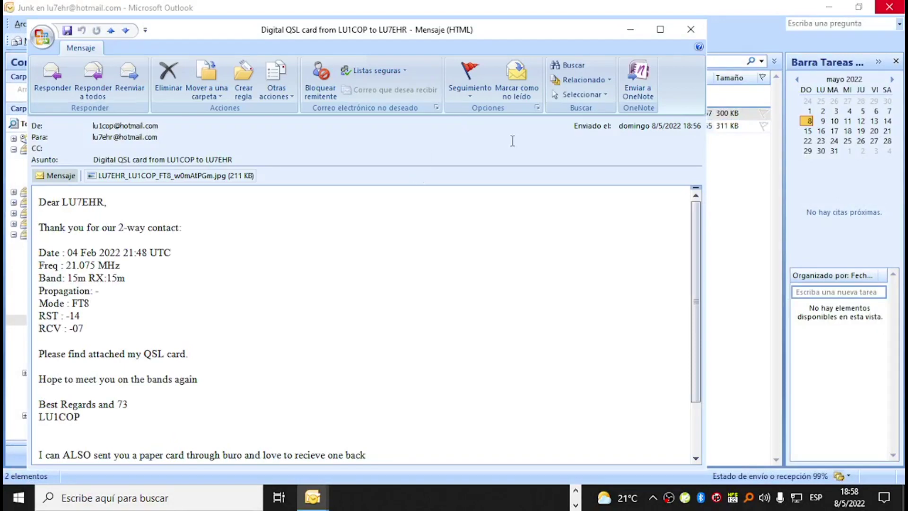
double_click(660, 27)
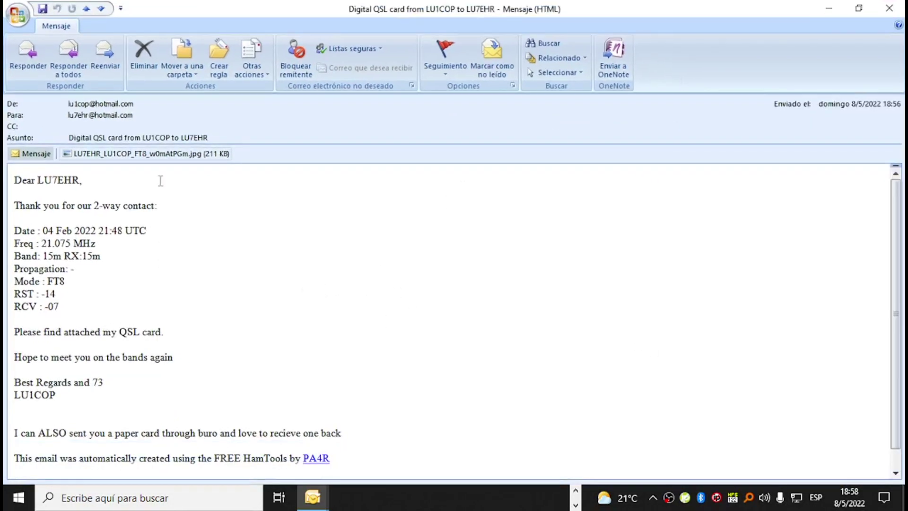
double_click(116, 156)
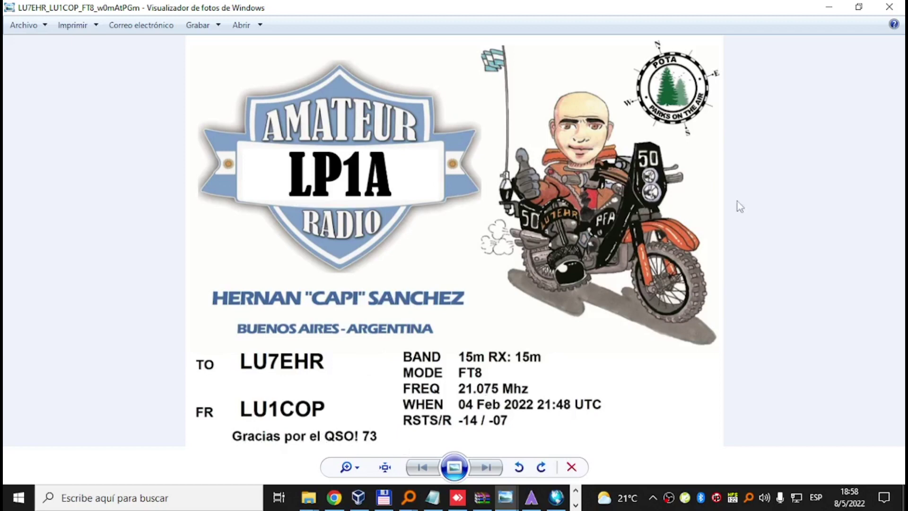
Step: Open the attached QSL card image in Paint 3D and display its canvas dimensions
right_click(675, 65)
mouse_move(676, 71)
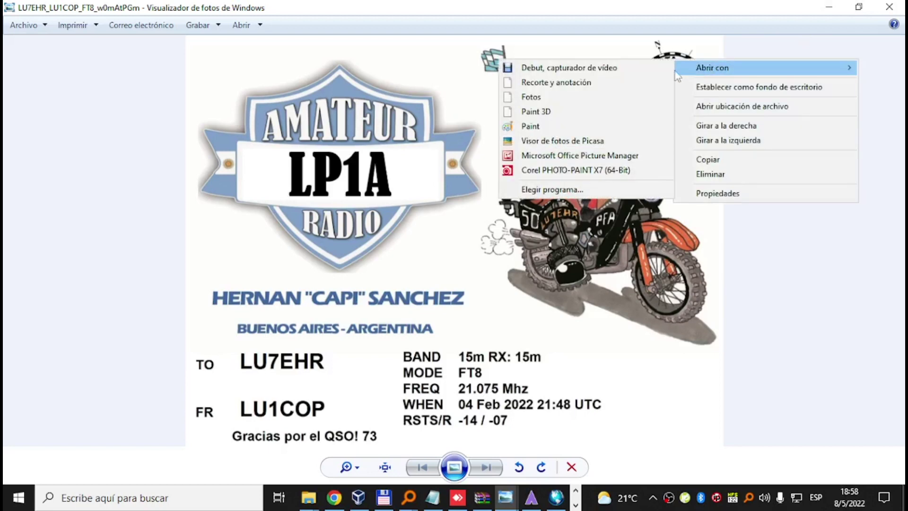
left_click(564, 116)
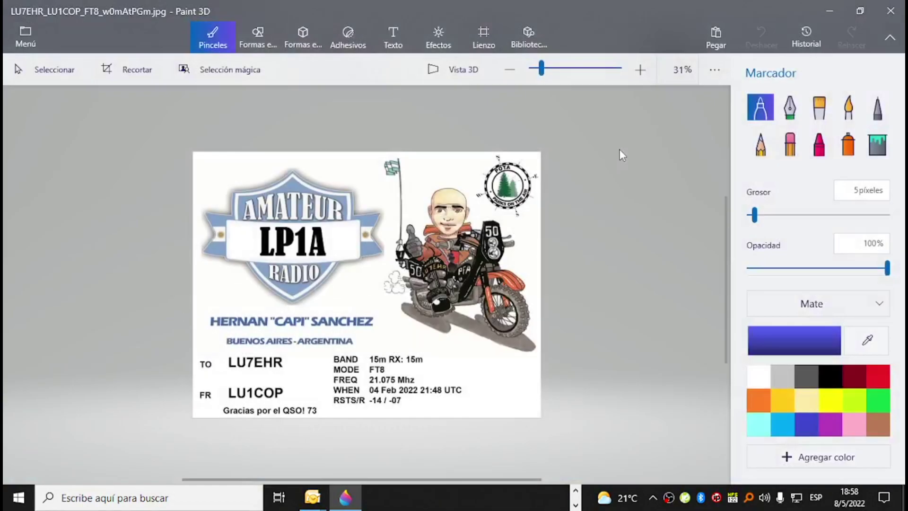
left_click(486, 44)
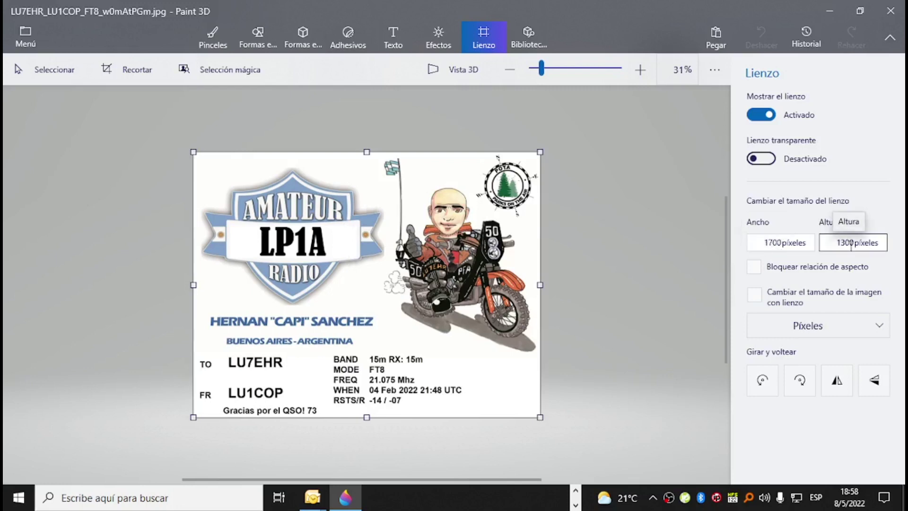
Step: Shrink the canvas height to about 981 px, above the contact details, and extend it back to about 1293 px
left_click_drag(365, 417, 381, 357)
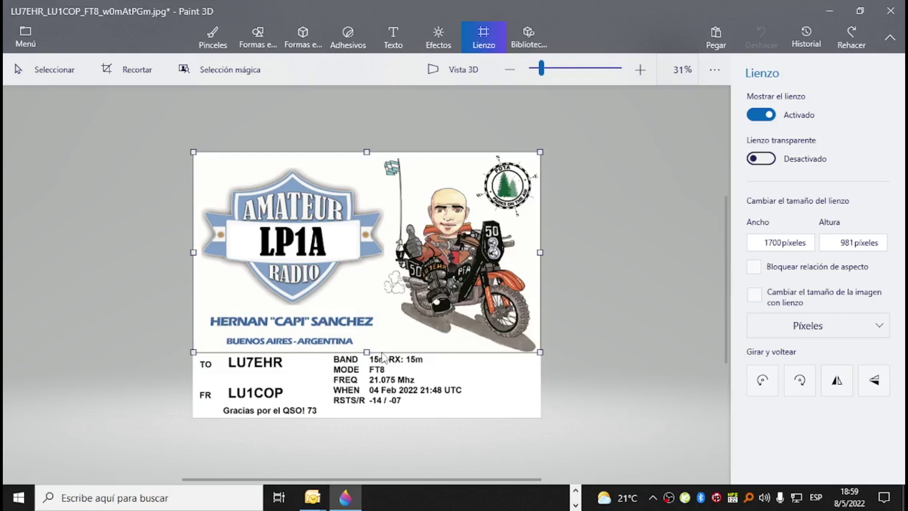
left_click_drag(382, 355, 393, 421)
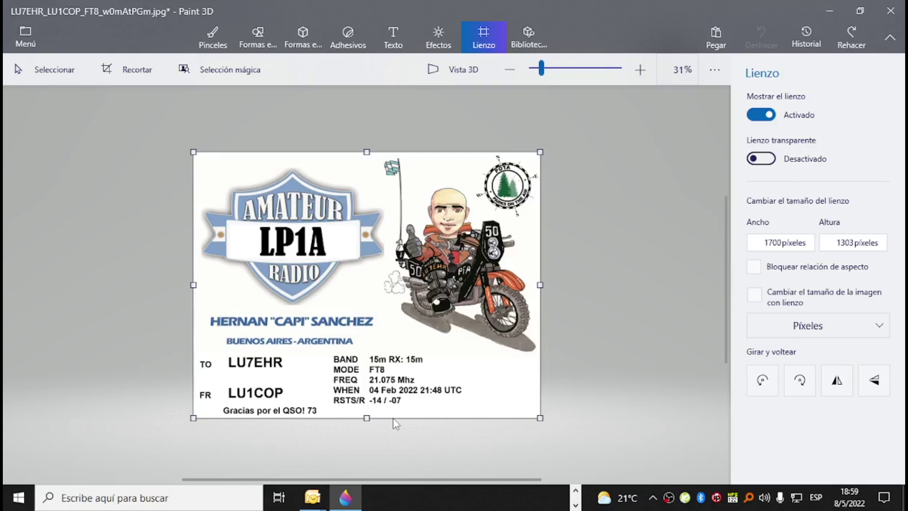
left_click_drag(393, 418, 421, 416)
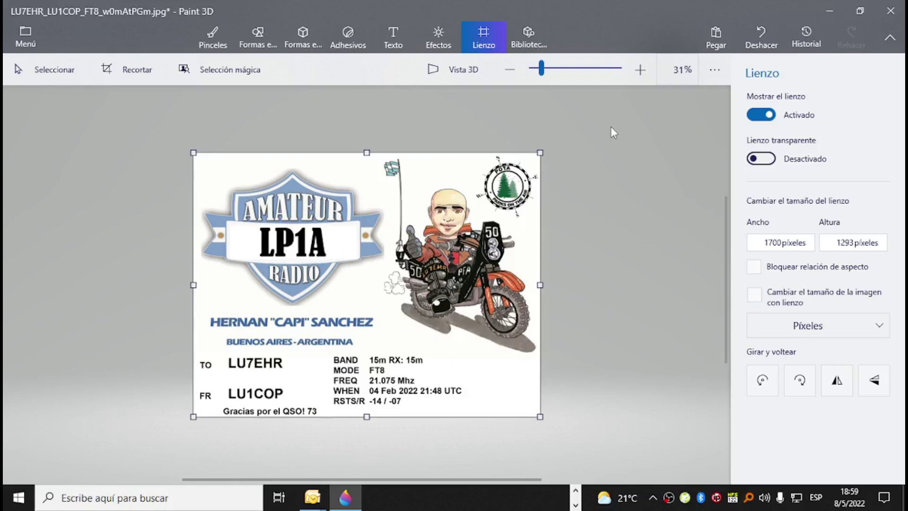
Step: Switch to eQSL Creator and open the delay in seconds of the SMTP throttle settings for editing
left_click(576, 491)
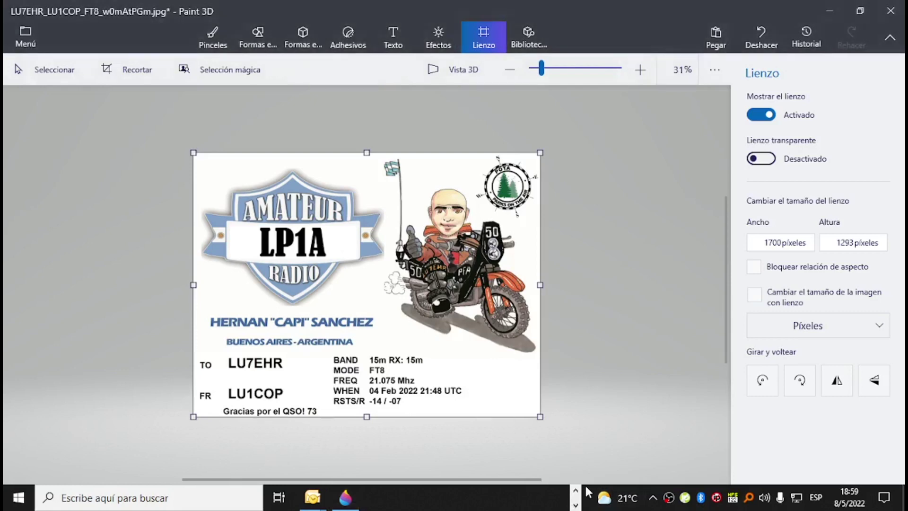
left_click(556, 496)
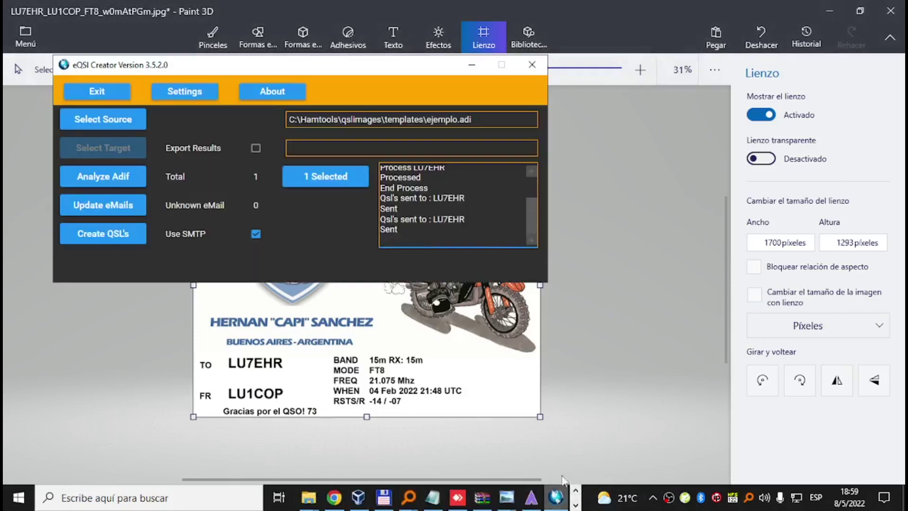
left_click(186, 91)
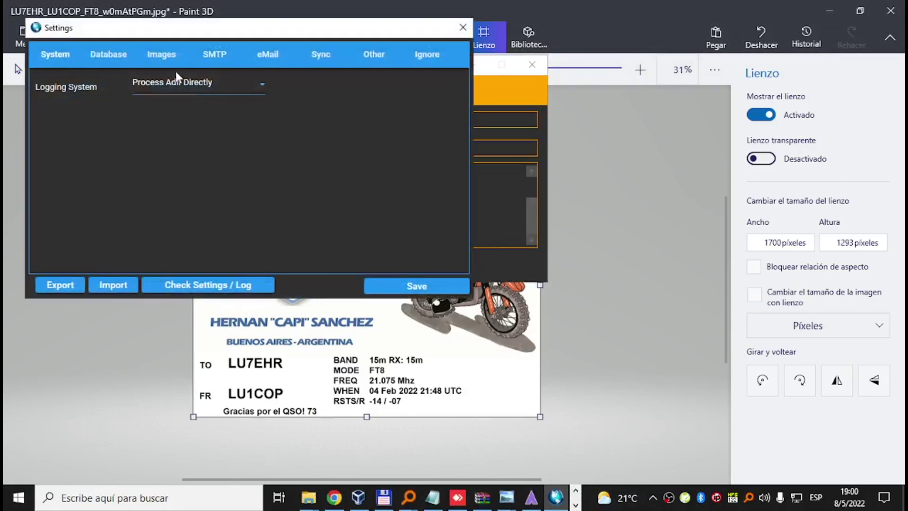
left_click(225, 55)
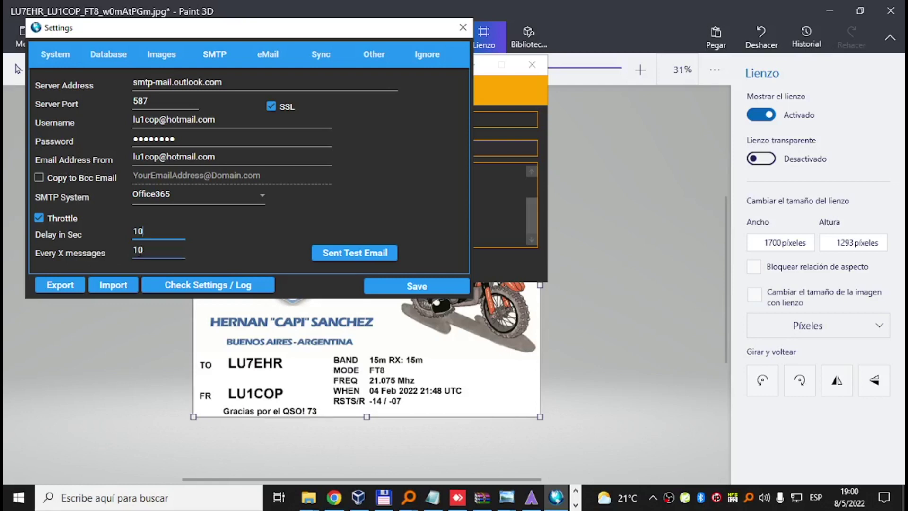
left_click(134, 230)
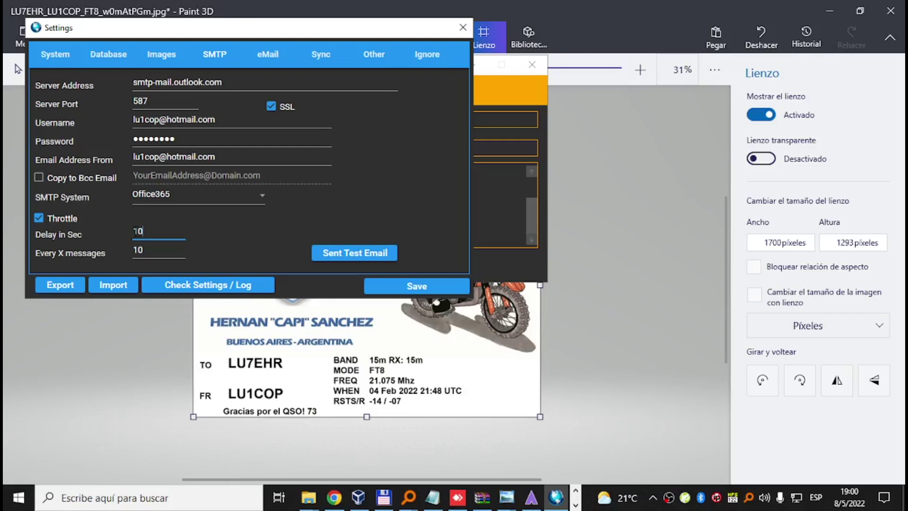